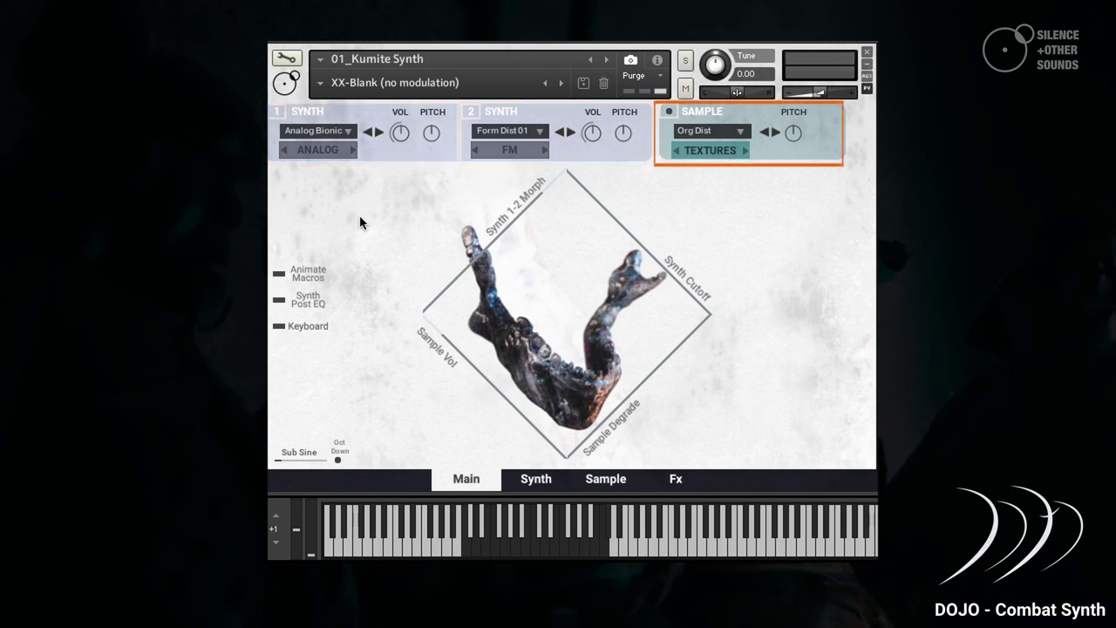
# Step the sample layer through RHYTHMS and IMPACTS to HORNS' Tech Stingers, briefly showing key ranges
pyautogui.click(745, 151)
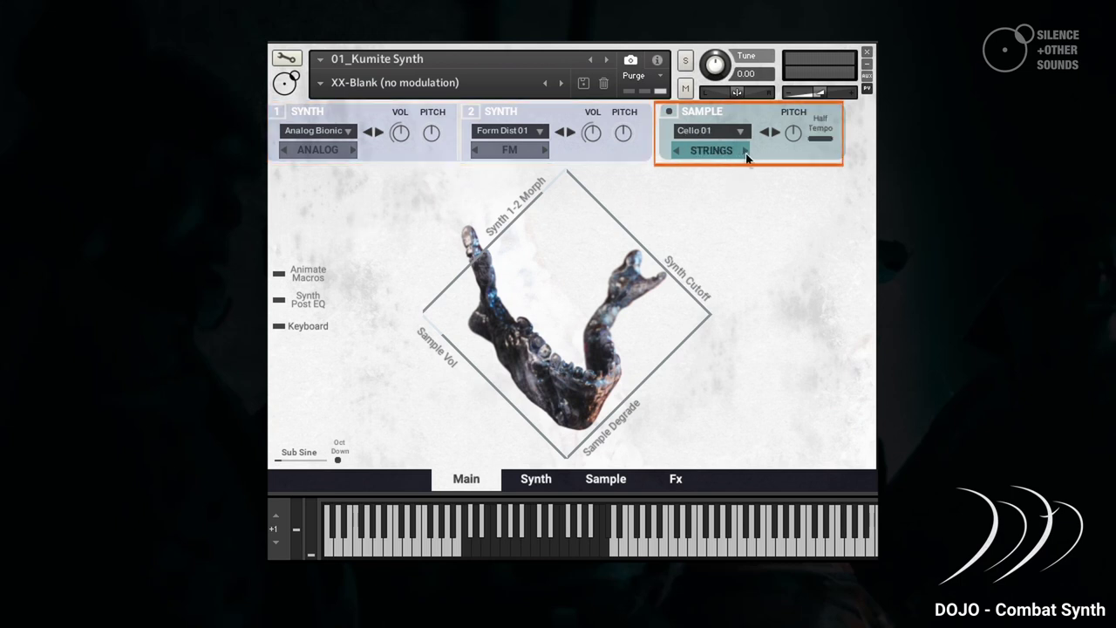
pyautogui.click(745, 151)
pyautogui.click(745, 151)
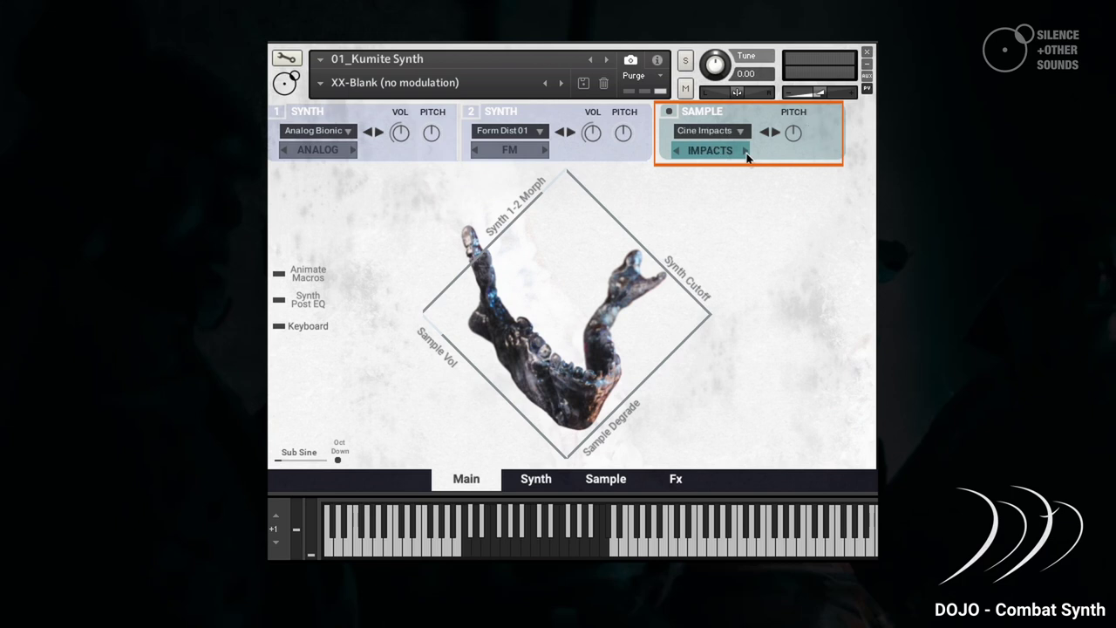
pyautogui.click(745, 150)
pyautogui.click(320, 325)
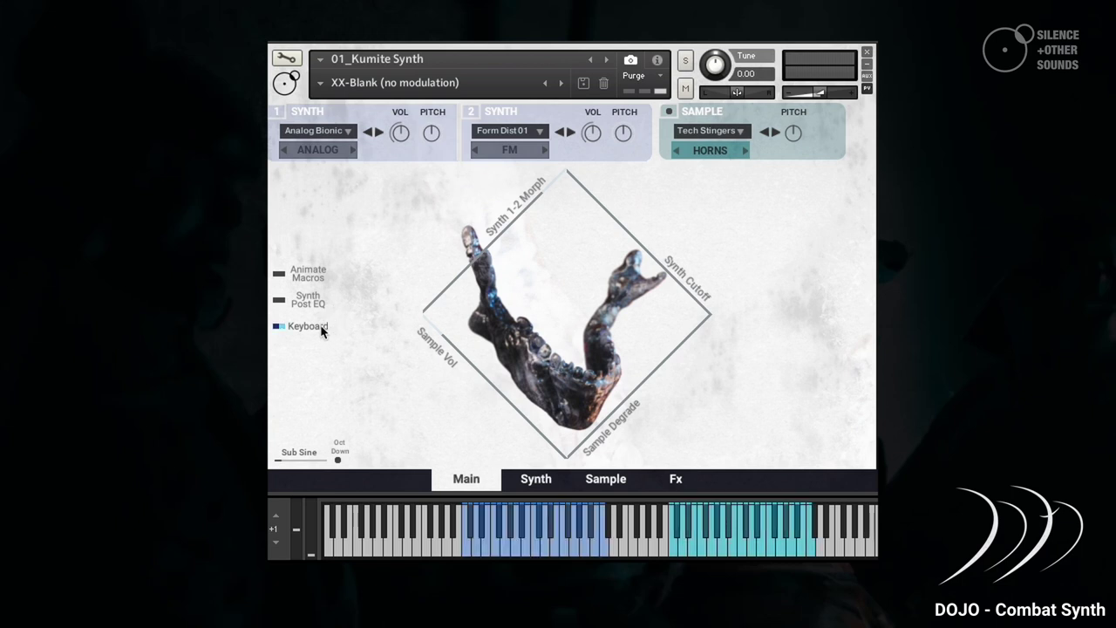
pyautogui.click(320, 325)
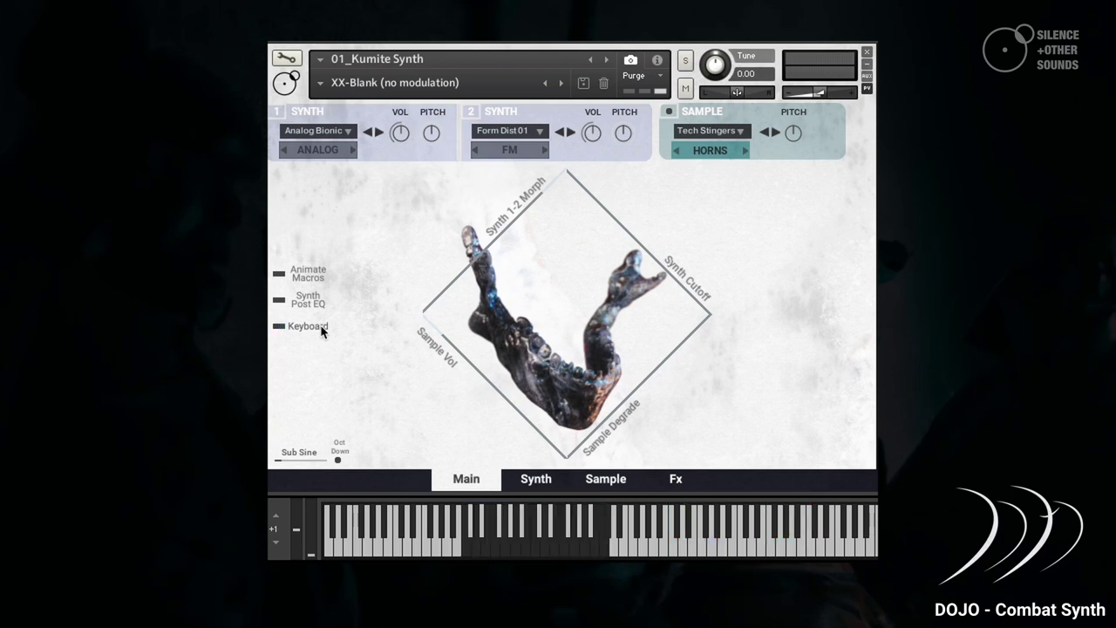
# Browse the synth 1, synth 2 and sample source lists, leaving synth 1 on Analog Bionic
pyautogui.click(336, 135)
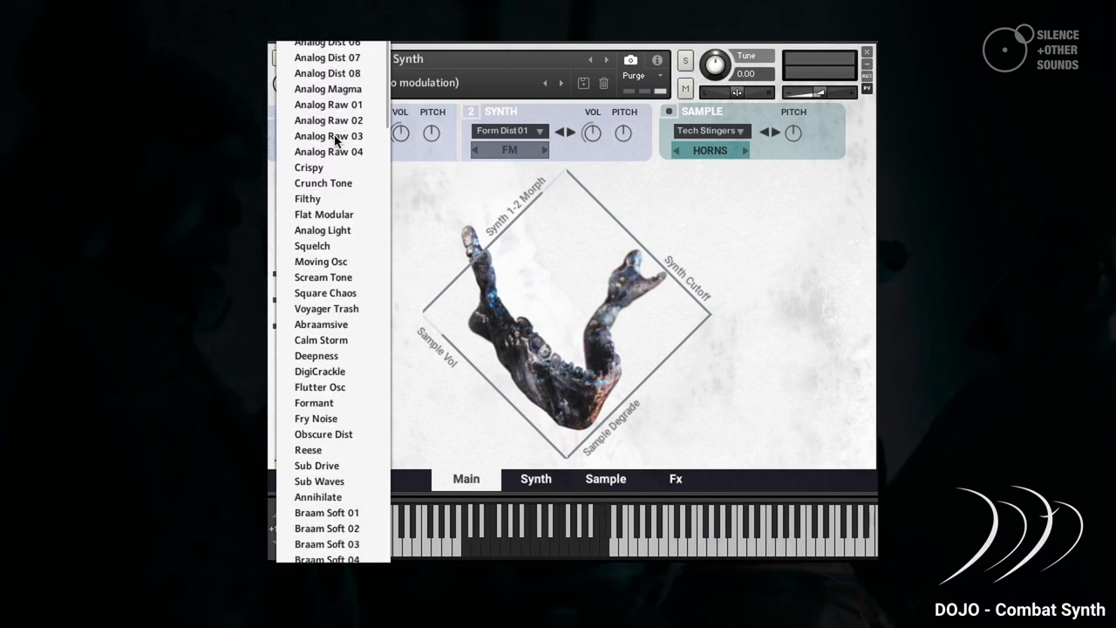
pyautogui.click(501, 128)
pyautogui.click(707, 131)
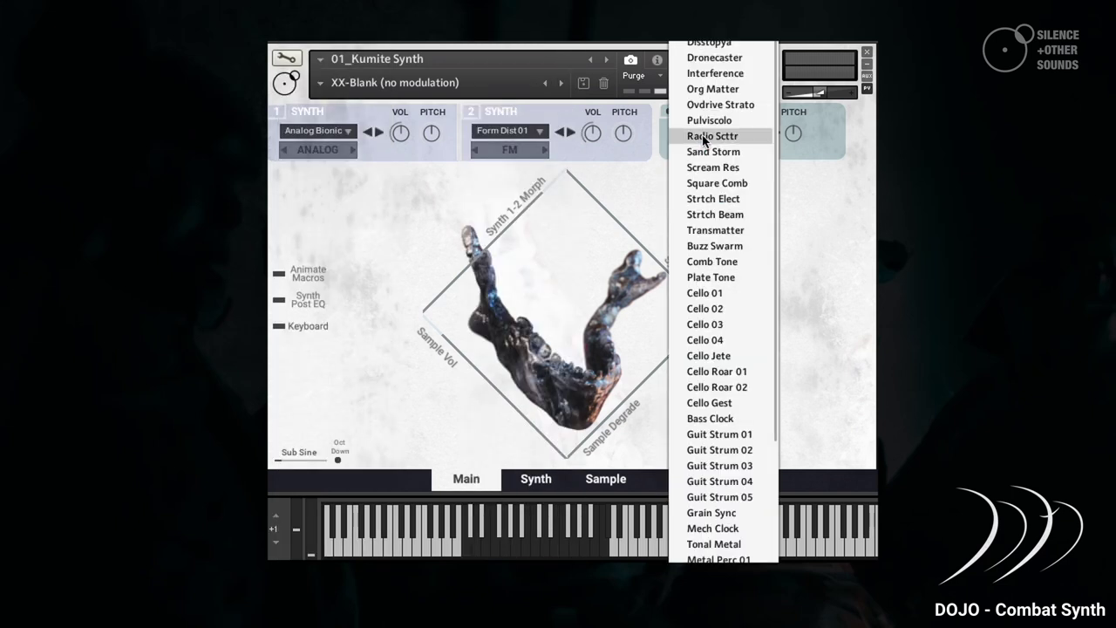
pyautogui.click(436, 207)
pyautogui.click(377, 132)
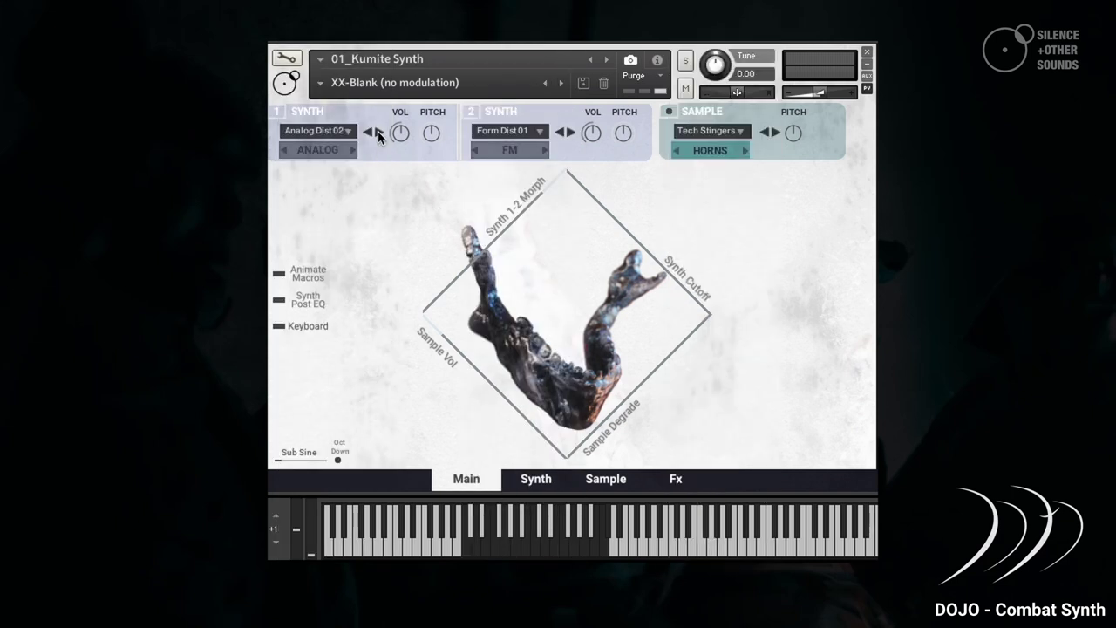
pyautogui.click(368, 133)
# Step synth 1 through its source categories: FM, GRANULAR, ORGANIC and VOCAL
pyautogui.click(353, 151)
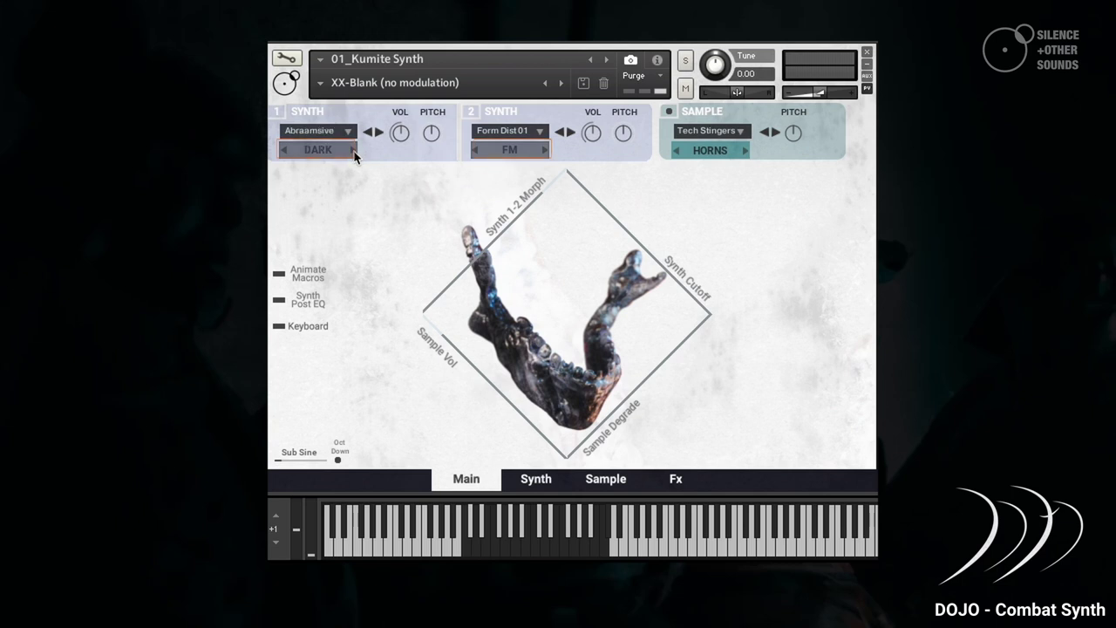
pyautogui.click(353, 151)
pyautogui.click(354, 150)
pyautogui.click(353, 150)
pyautogui.click(353, 151)
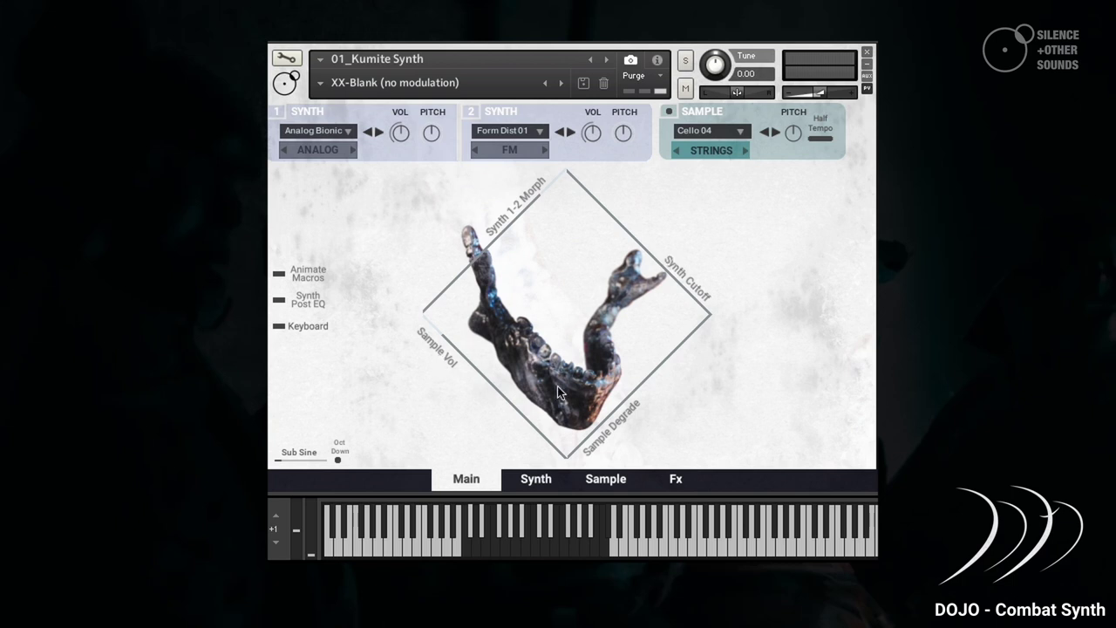
# Draw animation curves in the Synth Morph 1-2 and Synth Cutoff macro lanes
pyautogui.rightClick(504, 234)
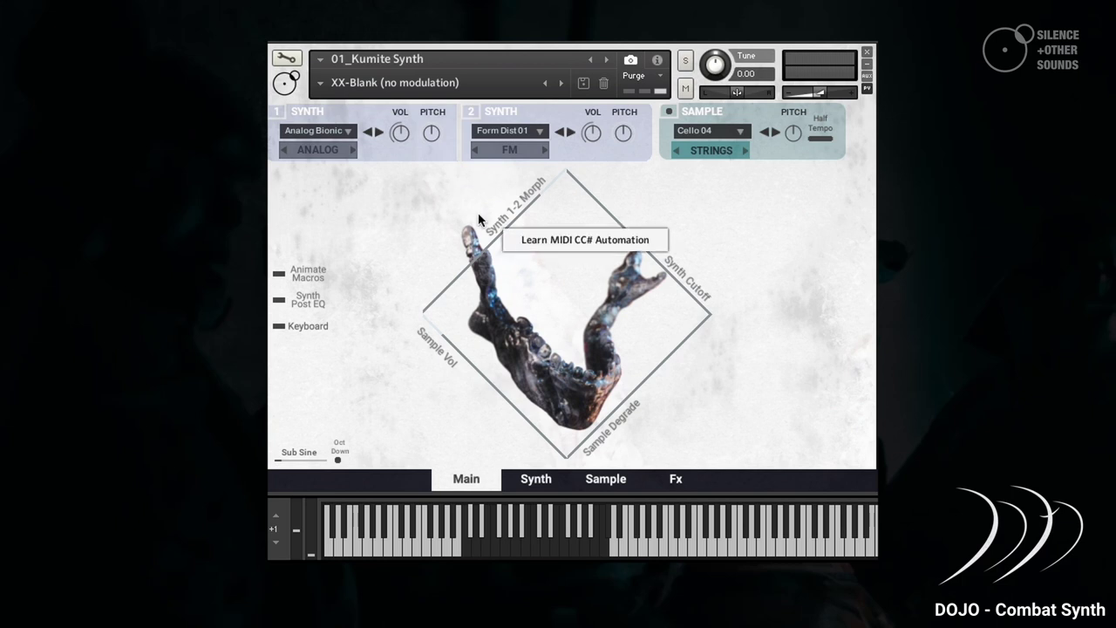
pyautogui.click(480, 217)
pyautogui.click(309, 273)
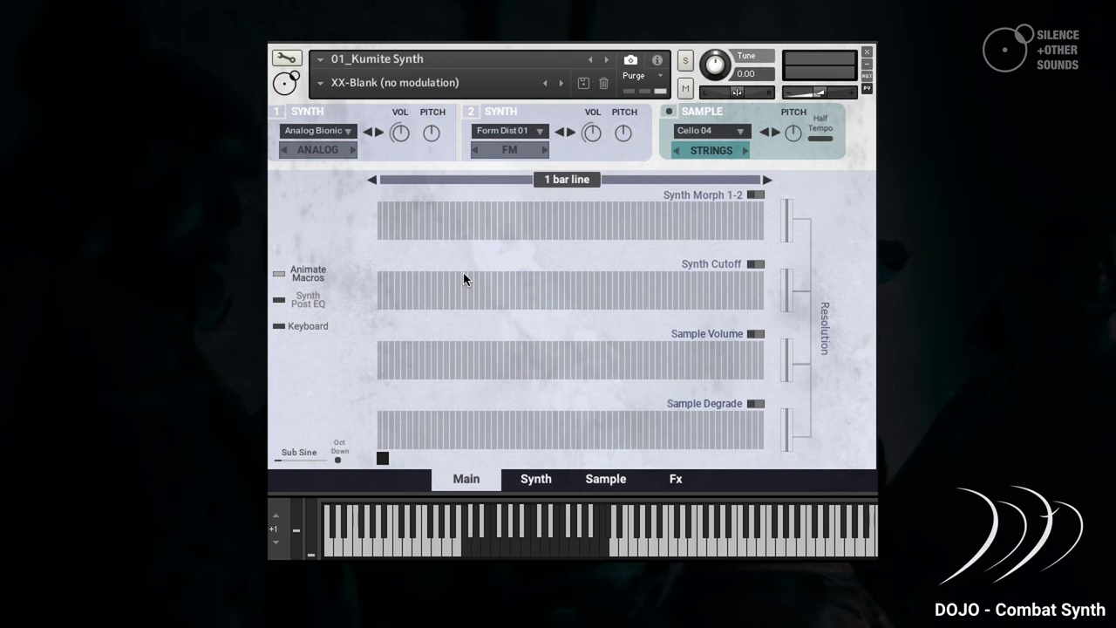
pyautogui.moveTo(438, 234); pyautogui.dragTo(762, 203)
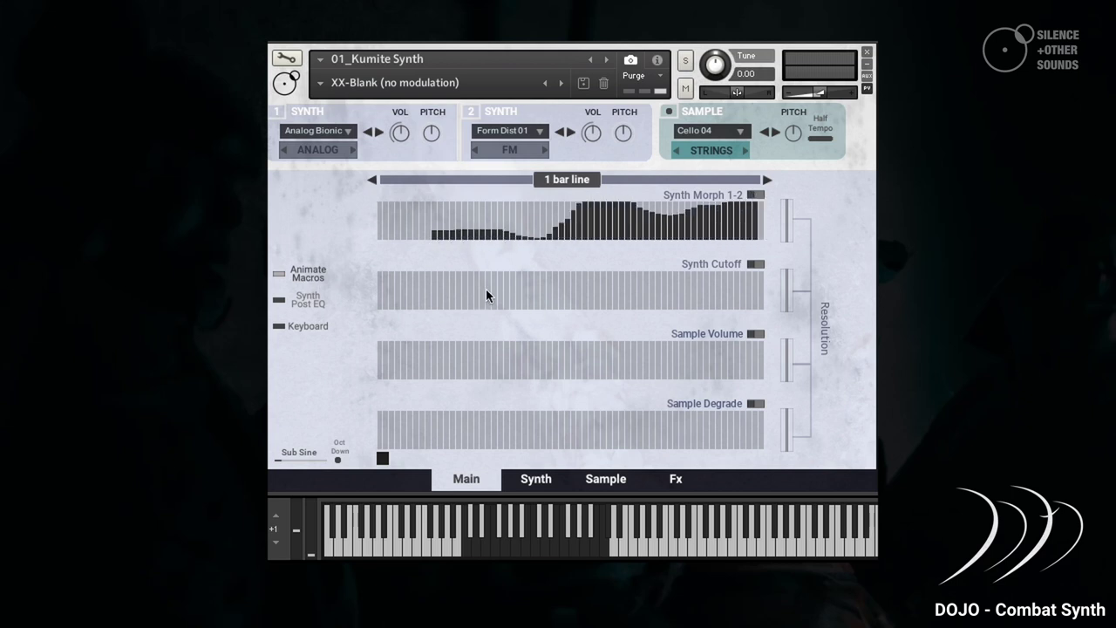
pyautogui.moveTo(450, 301)
pyautogui.mouseDown()
pyautogui.moveTo(668, 293)
pyautogui.moveTo(765, 267)
pyautogui.mouseUp()
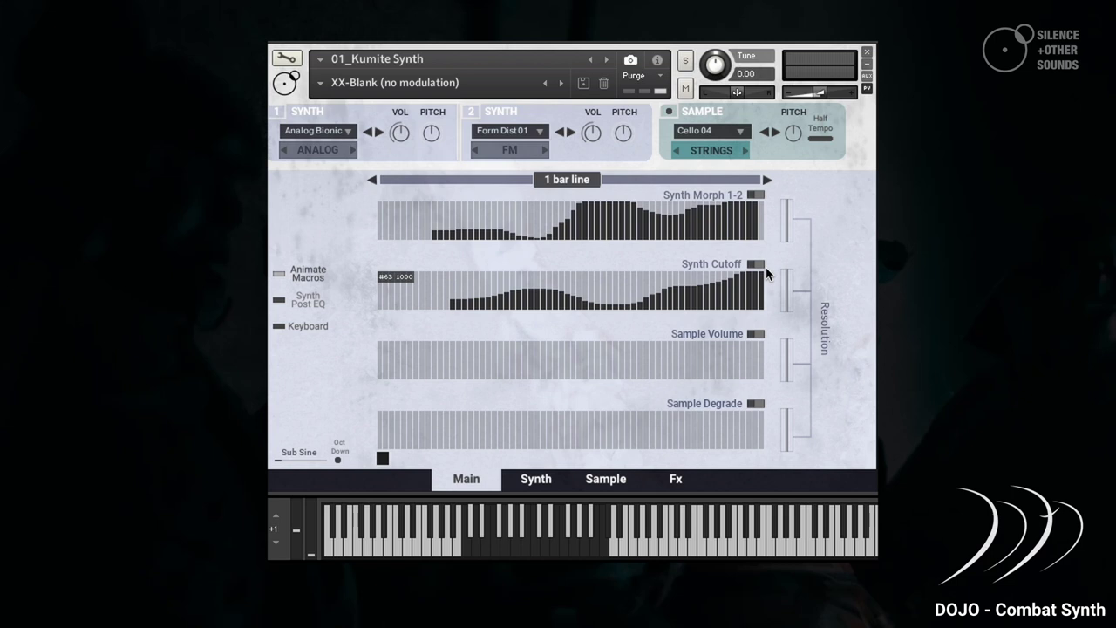
pyautogui.click(301, 277)
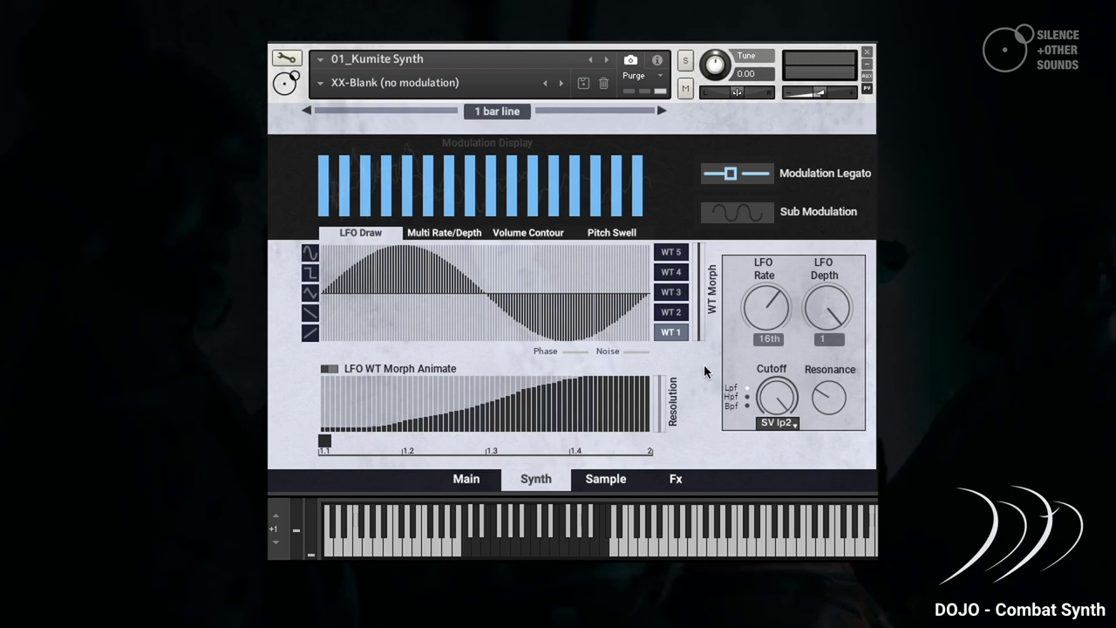
# Adjust the filter cutoff and audition LFO wavetables 1 to 5, ending on wavetable 1
pyautogui.moveTo(776, 394); pyautogui.dragTo(770, 436)
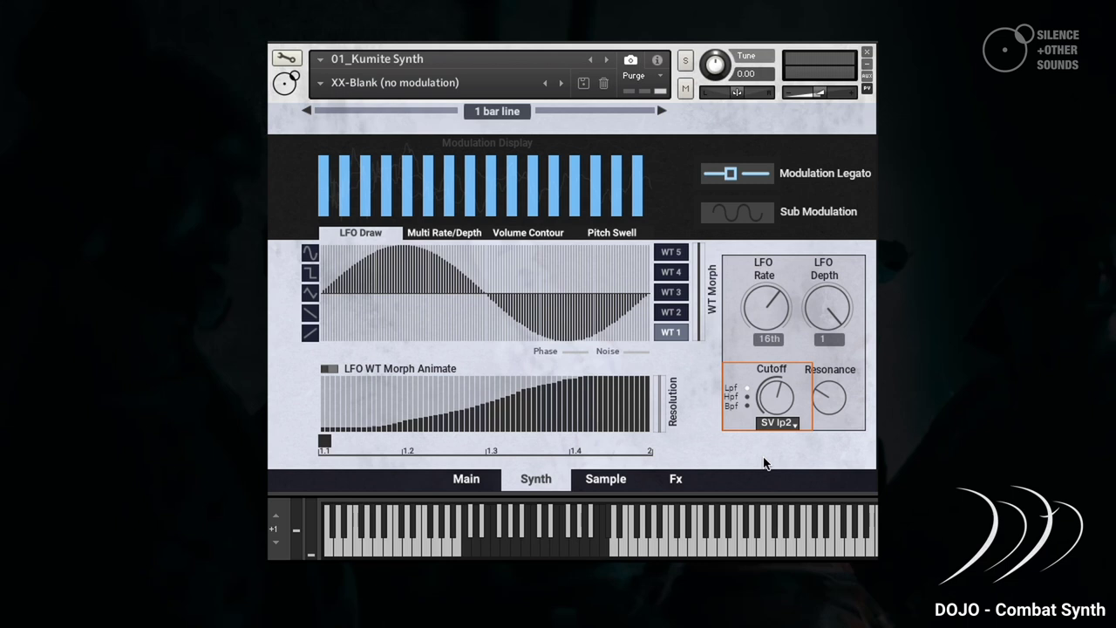
pyautogui.moveTo(779, 415); pyautogui.dragTo(764, 395)
pyautogui.click(673, 312)
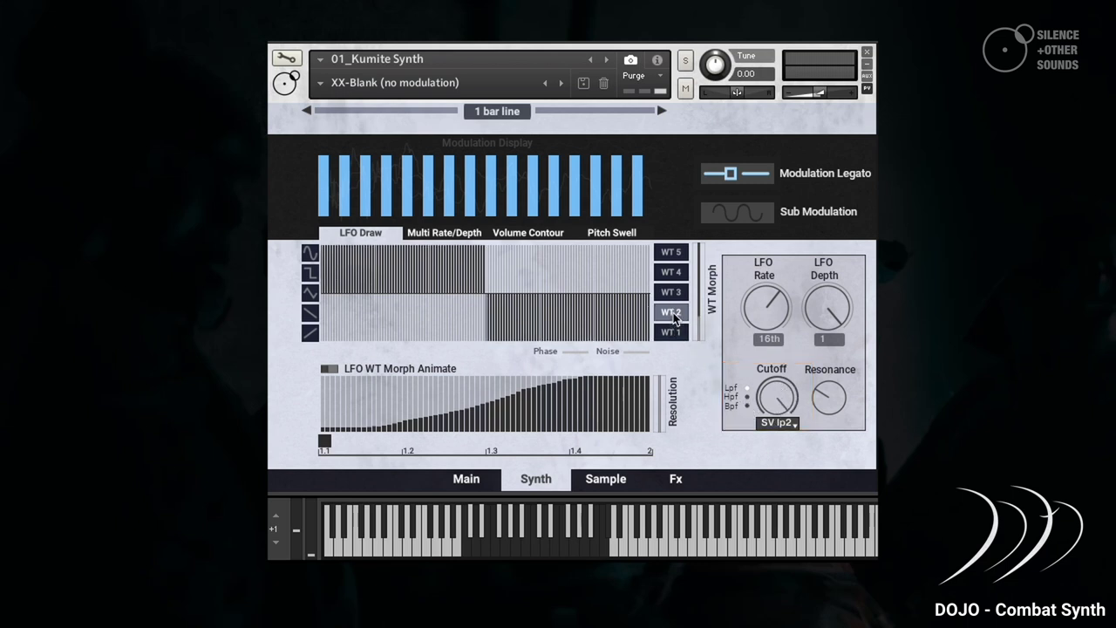
pyautogui.click(673, 293)
pyautogui.click(672, 272)
pyautogui.click(672, 252)
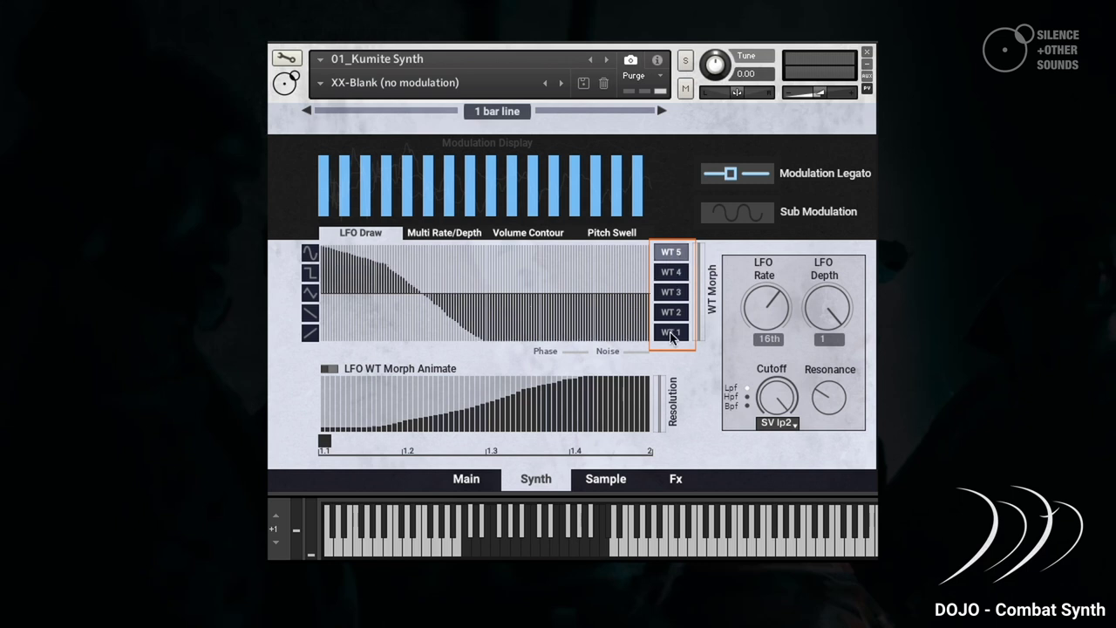
pyautogui.click(672, 332)
# Draw a freehand LFO wave, try square, sine and ramp shapes, then add phase offset and noise
pyautogui.moveTo(401, 254)
pyautogui.mouseDown()
pyautogui.moveTo(447, 319)
pyautogui.moveTo(530, 309)
pyautogui.moveTo(577, 353)
pyautogui.moveTo(639, 350)
pyautogui.mouseUp()
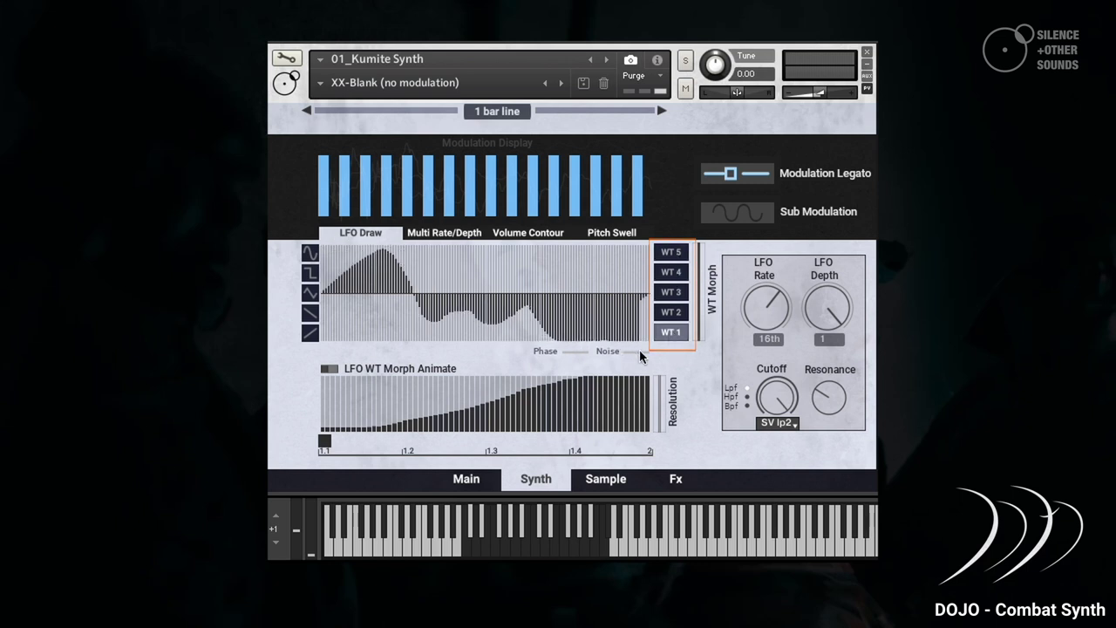
pyautogui.click(660, 297)
pyautogui.click(310, 274)
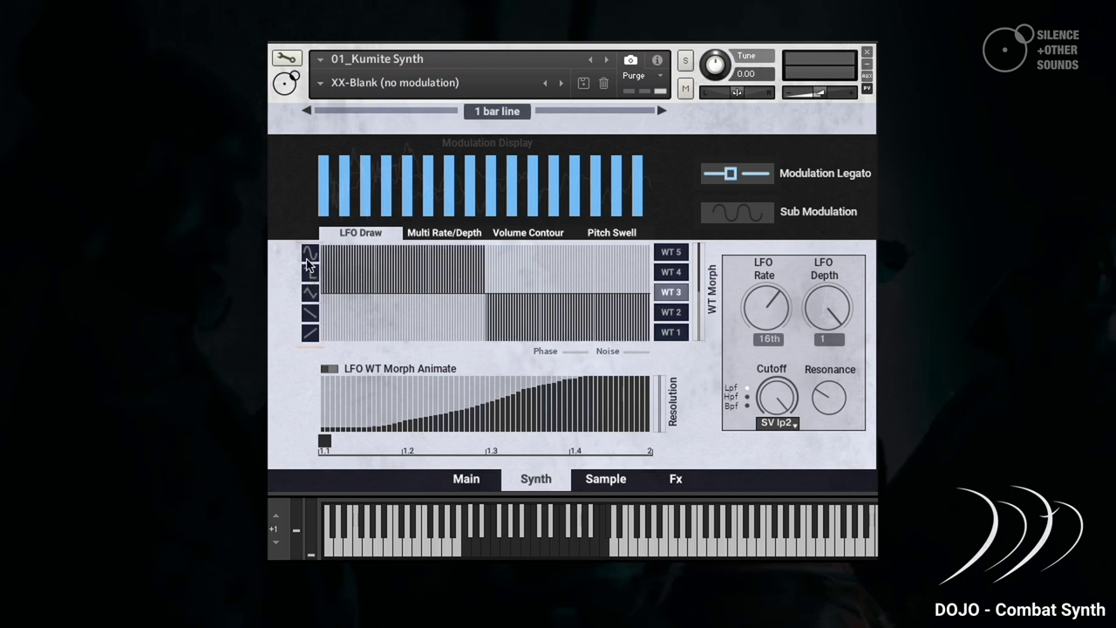
pyautogui.click(309, 252)
pyautogui.click(309, 314)
pyautogui.click(309, 294)
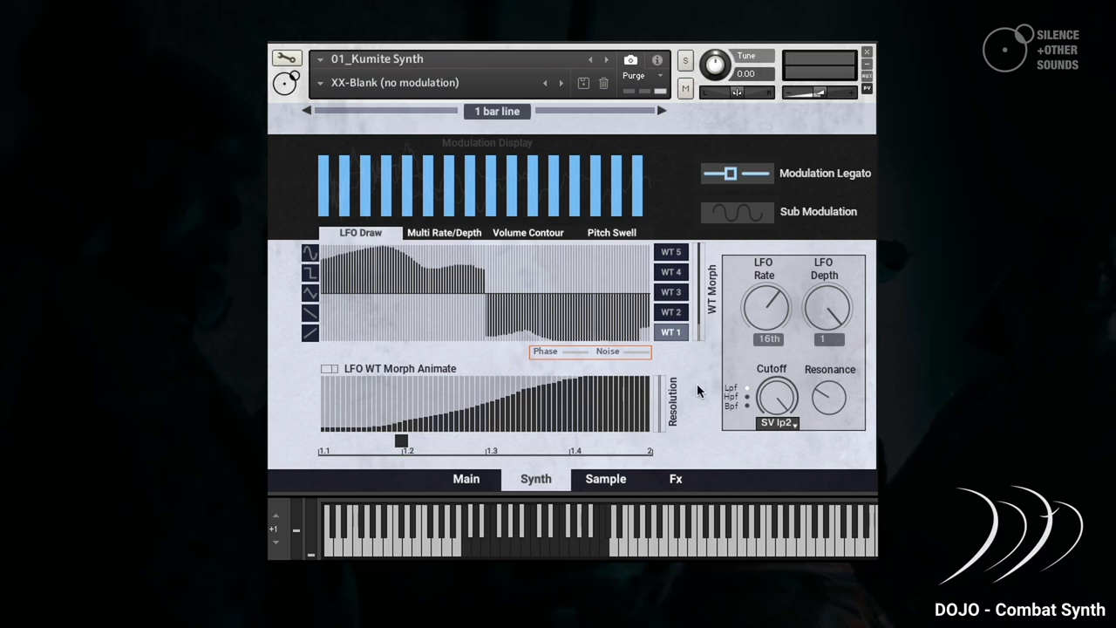
pyautogui.moveTo(579, 351); pyautogui.dragTo(567, 365)
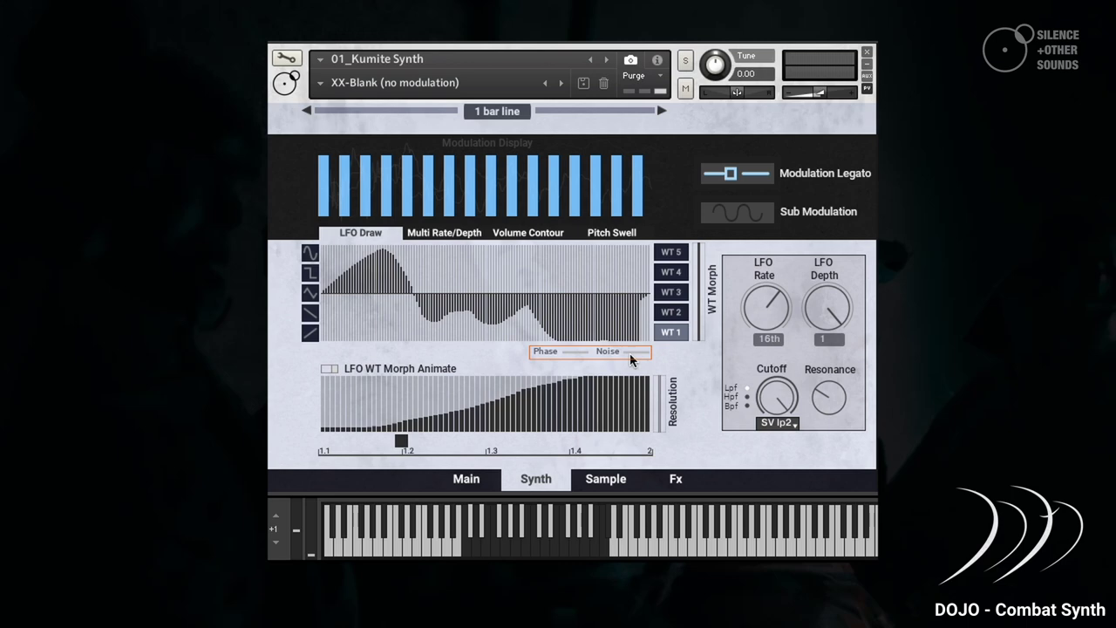
pyautogui.moveTo(632, 350); pyautogui.dragTo(639, 340)
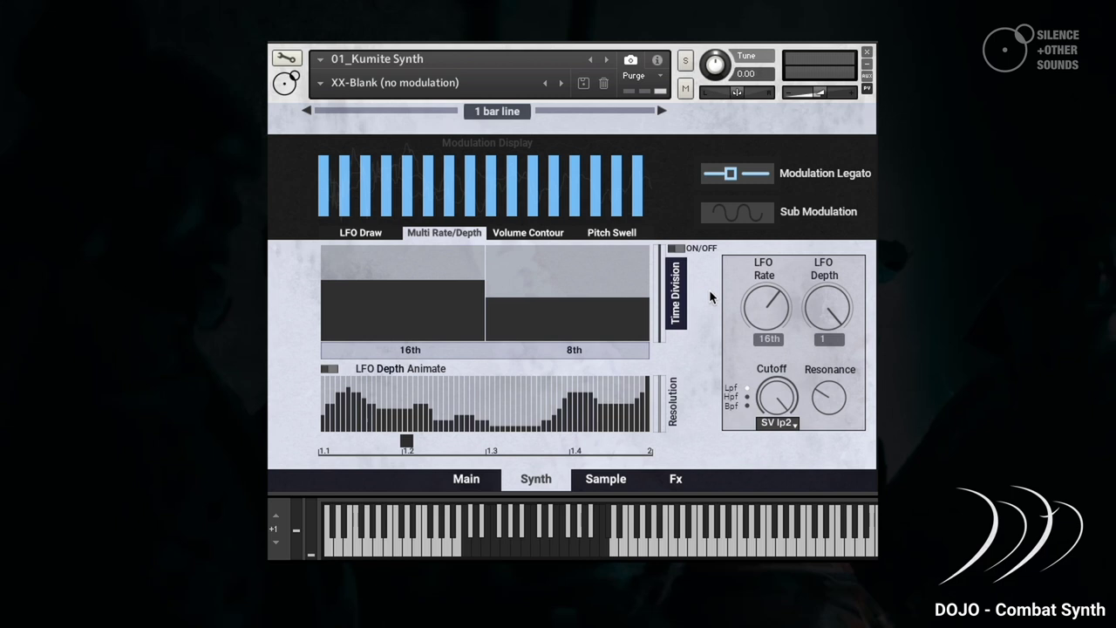
# Enable per-step time division, extend the rate pattern to eight steps, and disable LFO Depth Animate
pyautogui.click(679, 250)
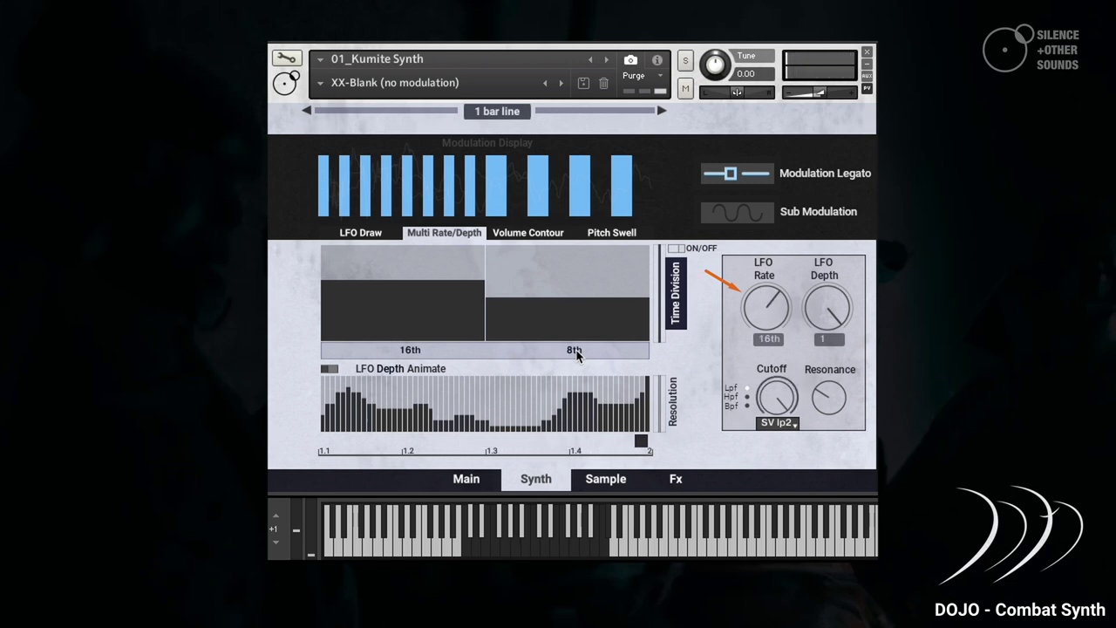
pyautogui.moveTo(656, 340); pyautogui.dragTo(663, 296)
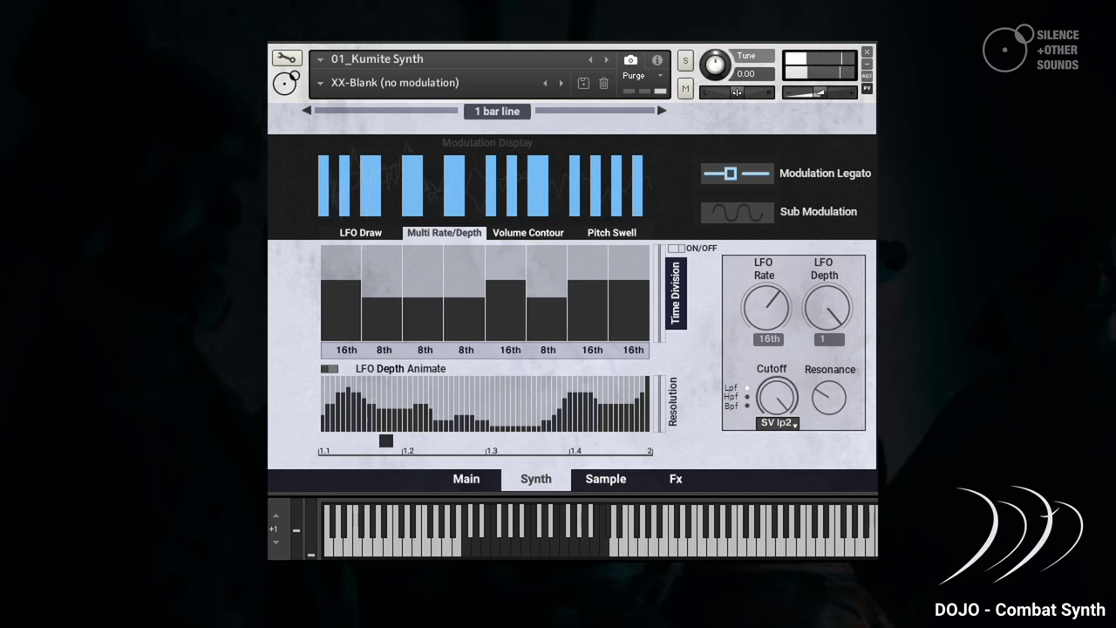
pyautogui.click(331, 370)
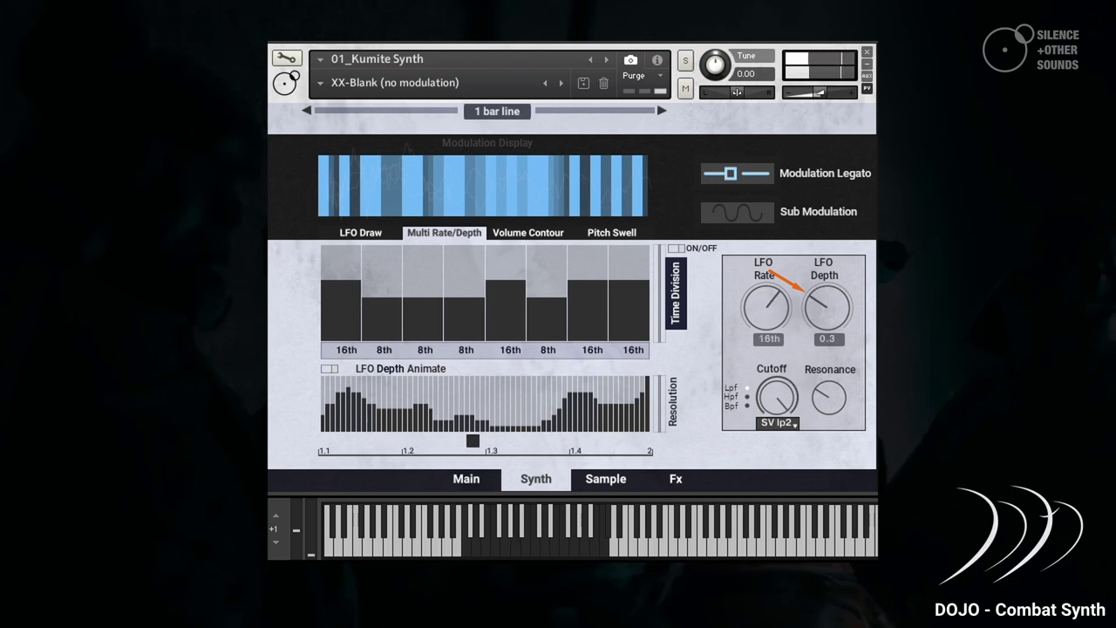
# From the Main page, enable animation on the Synth Cutoff and Synth Morph 1-2 lanes
pyautogui.click(474, 478)
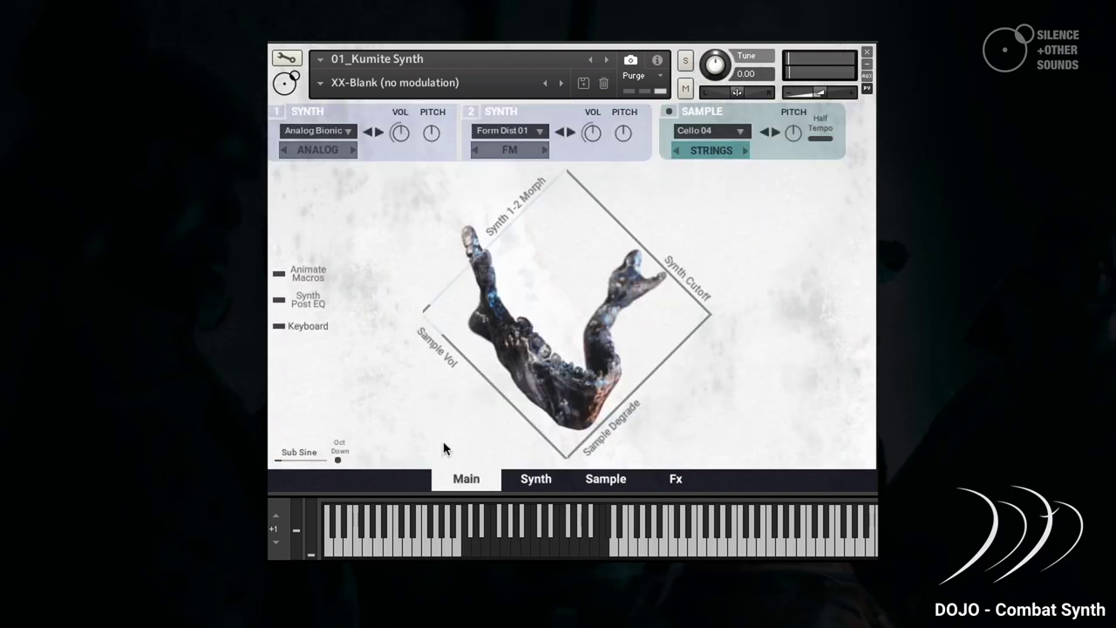
pyautogui.click(306, 275)
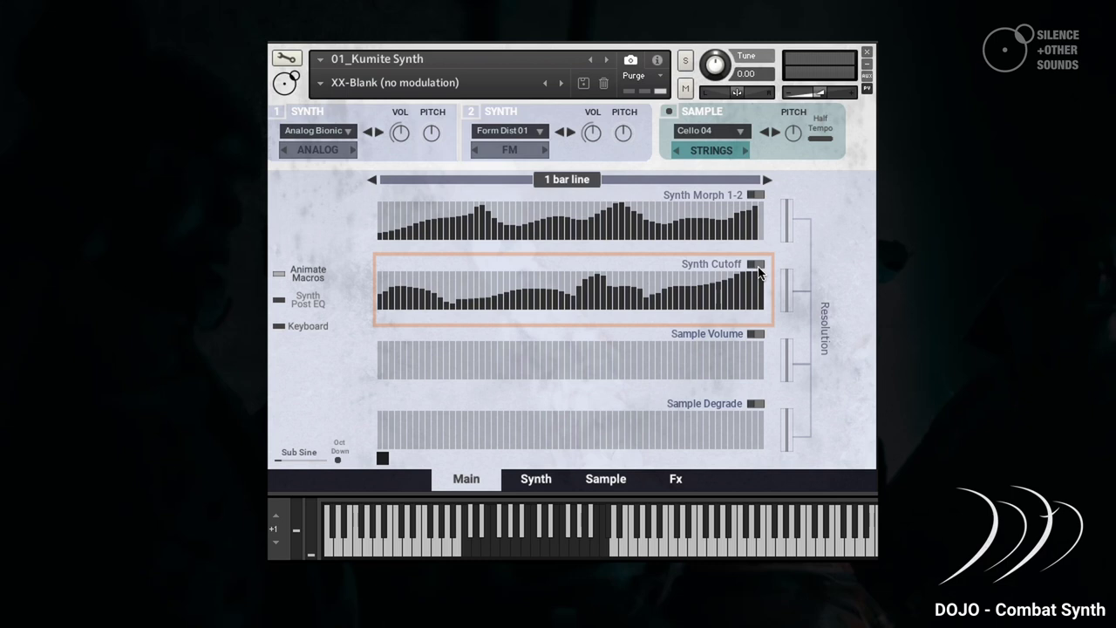
pyautogui.click(756, 264)
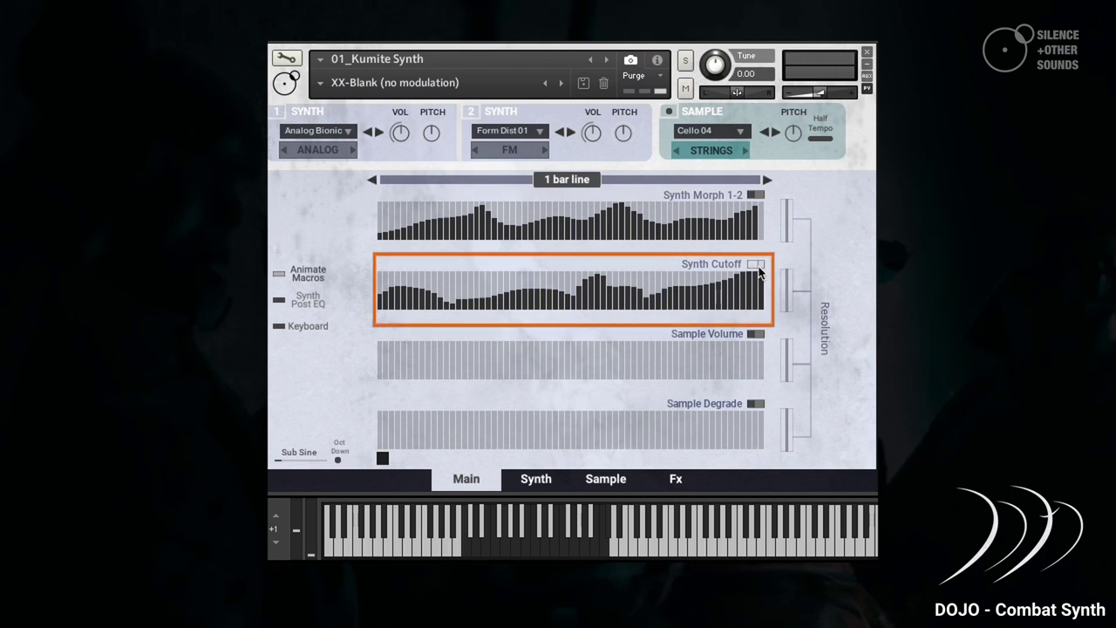
pyautogui.click(758, 196)
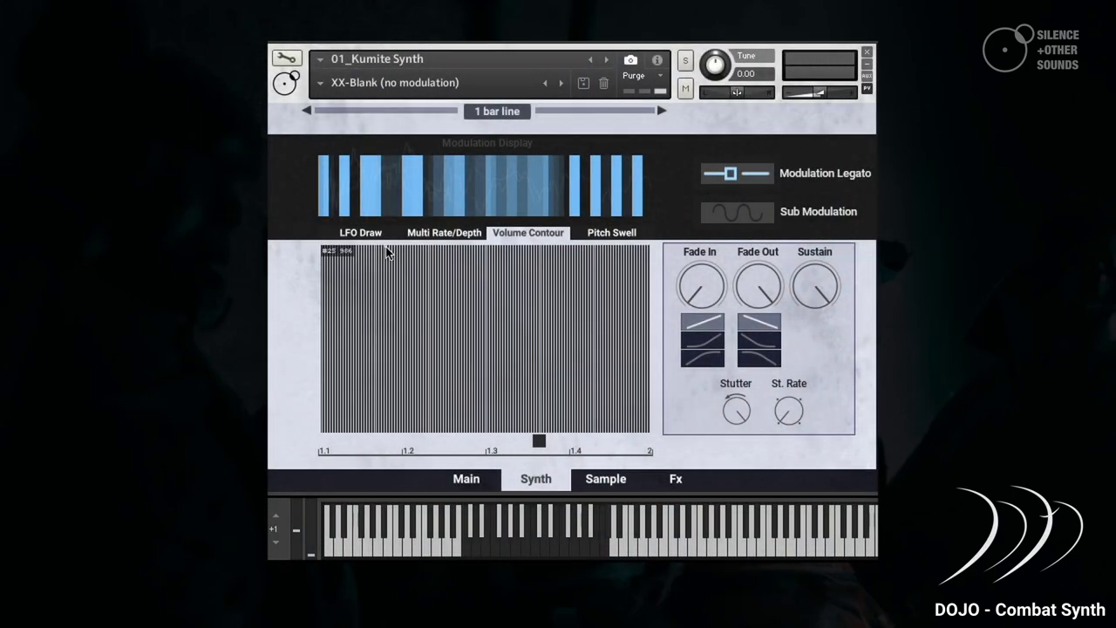
# Redraw the volume contour at full height and turn the fade-out down to minimum
pyautogui.moveTo(386, 249)
pyautogui.mouseDown()
pyautogui.moveTo(518, 346)
pyautogui.moveTo(552, 347)
pyautogui.moveTo(610, 252)
pyautogui.moveTo(490, 276)
pyautogui.moveTo(445, 249)
pyautogui.moveTo(609, 247)
pyautogui.mouseUp()
pyautogui.moveTo(715, 301)
pyautogui.mouseDown()
pyautogui.moveTo(716, 278)
pyautogui.moveTo(697, 303)
pyautogui.mouseUp()
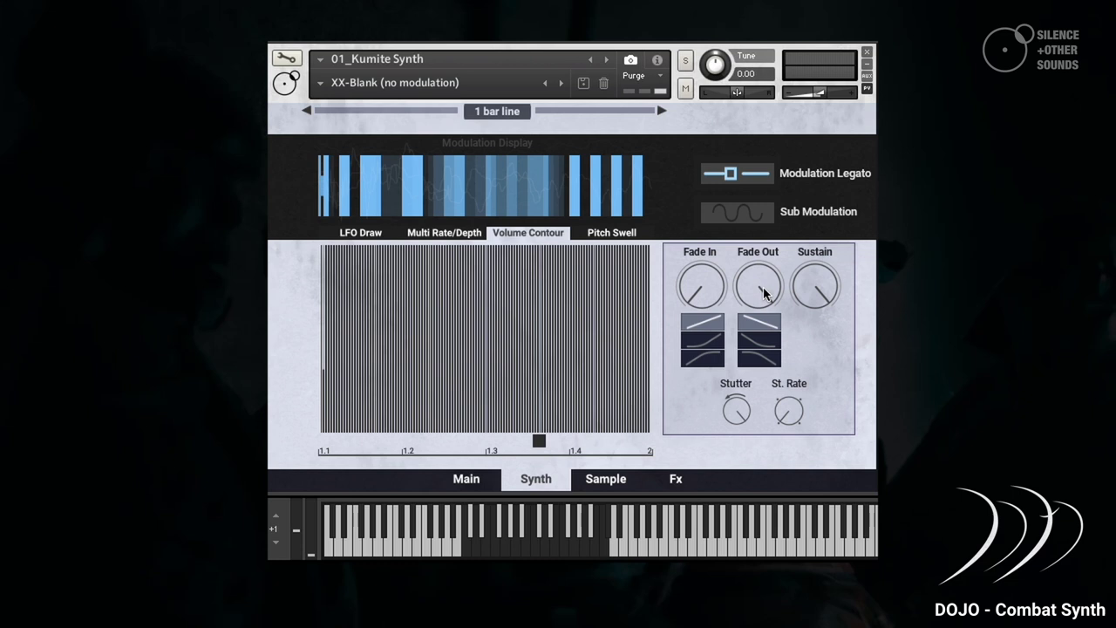
pyautogui.moveTo(764, 294); pyautogui.dragTo(694, 422)
pyautogui.moveTo(815, 288); pyautogui.dragTo(841, 260)
# Add a fast-rising fade-in curve, raise sustain, and add stuttered gating
pyautogui.moveTo(707, 305); pyautogui.dragTo(745, 197)
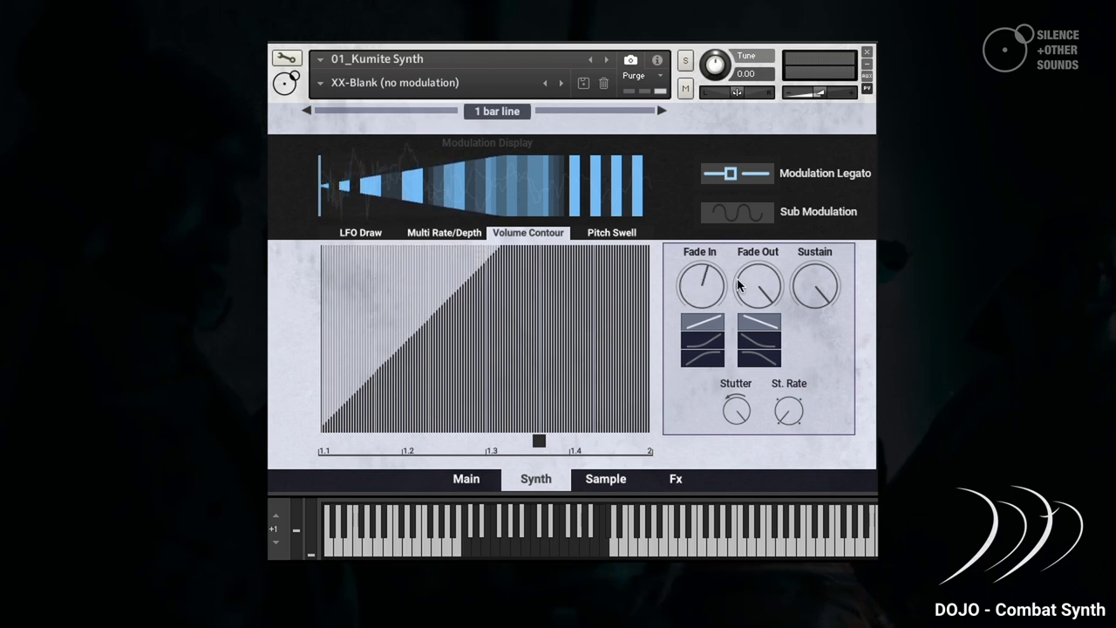
pyautogui.click(711, 342)
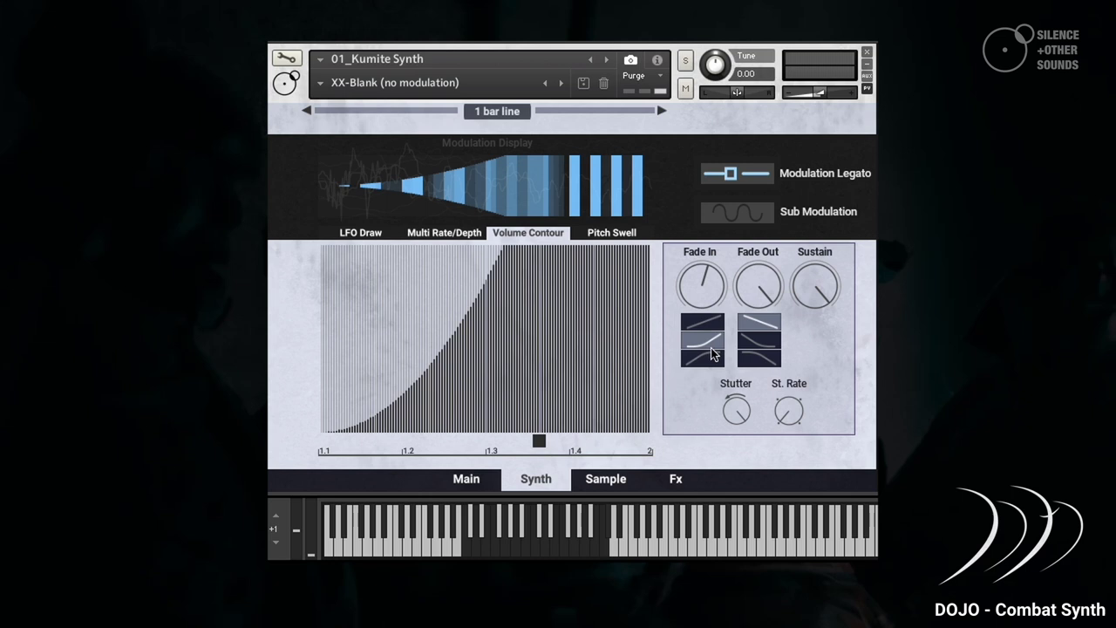
pyautogui.click(708, 357)
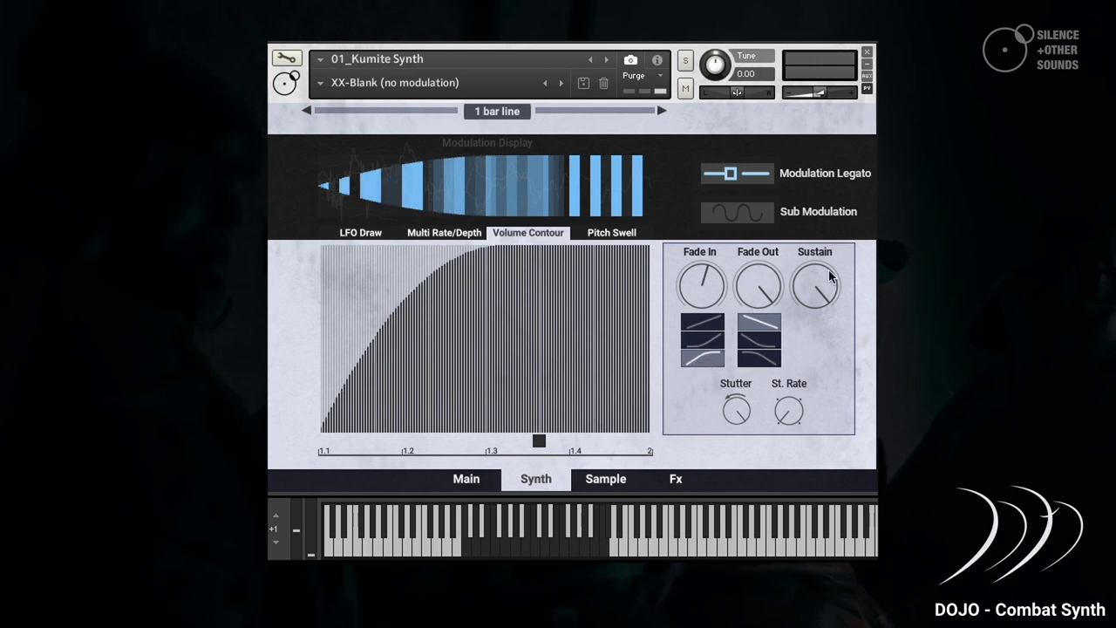
pyautogui.moveTo(830, 276); pyautogui.dragTo(771, 366)
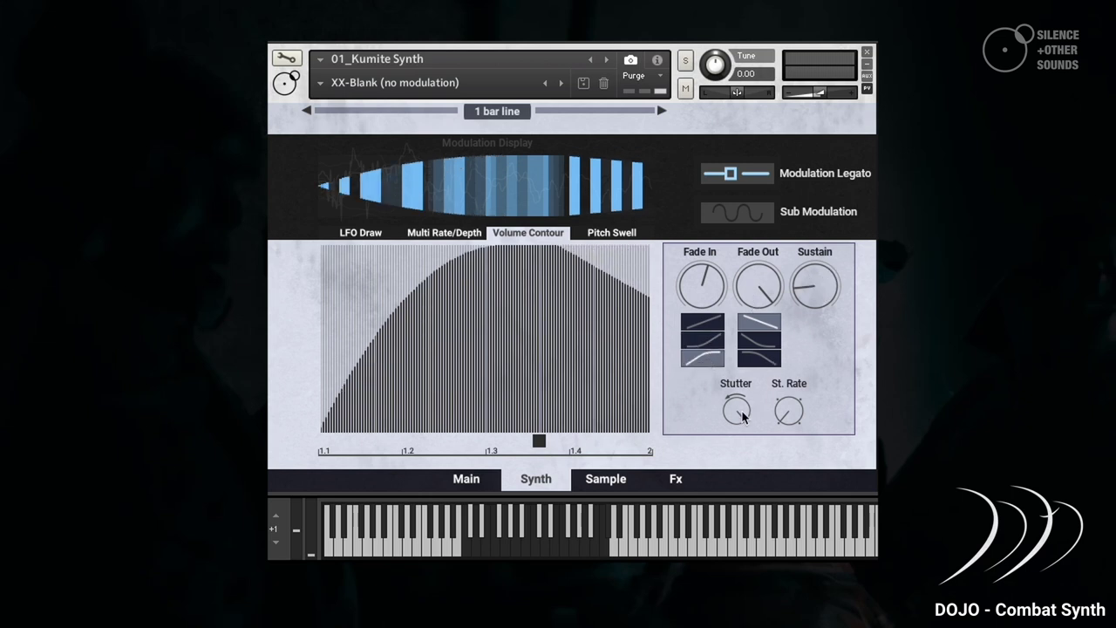
pyautogui.moveTo(741, 411); pyautogui.dragTo(742, 384)
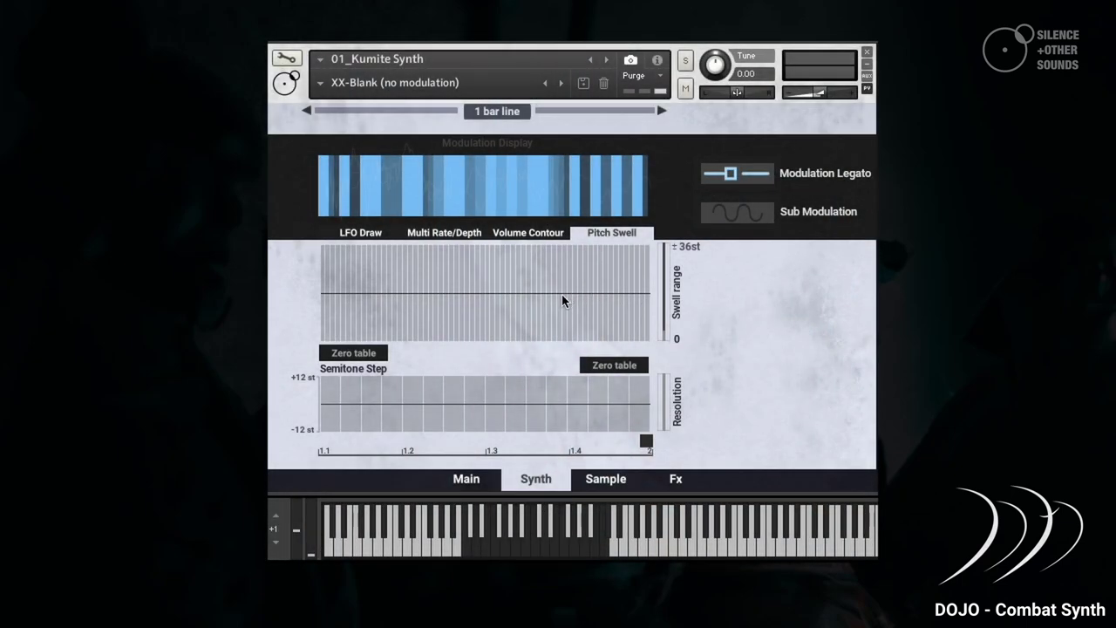
# Draw a downward pitch swell near the end, set the first semitone step to +12, and add two small steps
pyautogui.moveTo(555, 295)
pyautogui.mouseDown()
pyautogui.moveTo(640, 320)
pyautogui.moveTo(665, 348)
pyautogui.mouseUp()
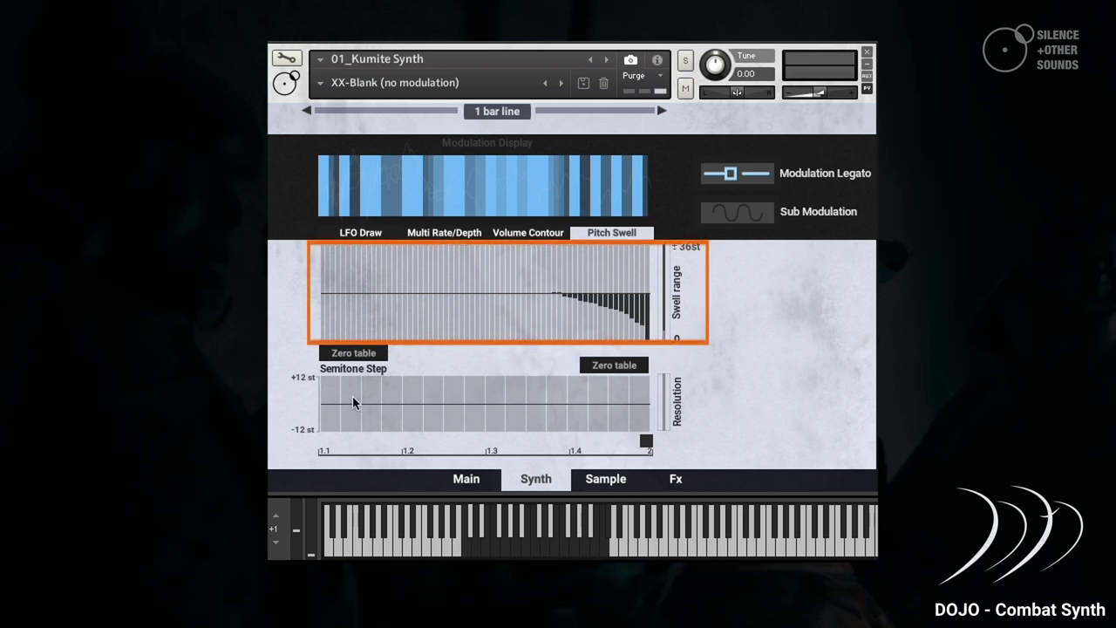
pyautogui.moveTo(335, 393); pyautogui.dragTo(332, 378)
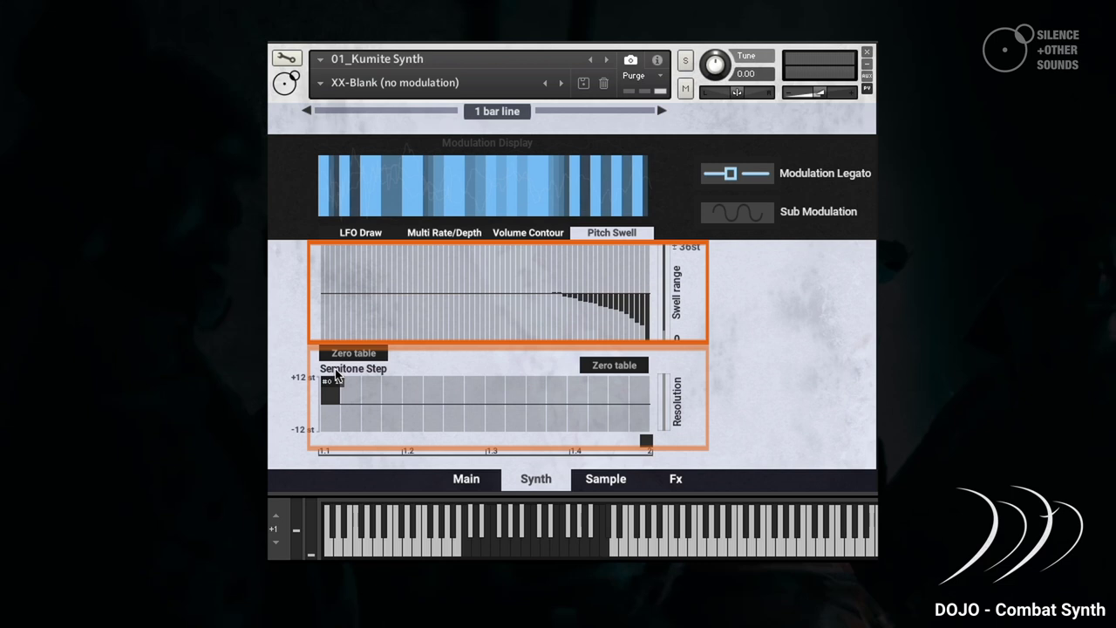
pyautogui.click(433, 402)
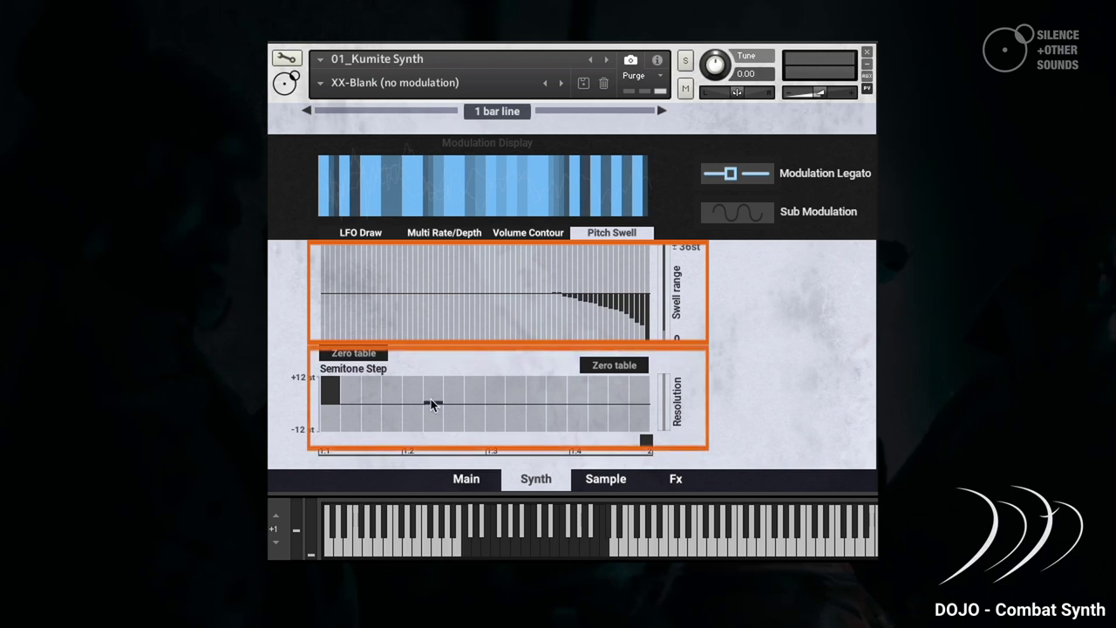
pyautogui.click(510, 402)
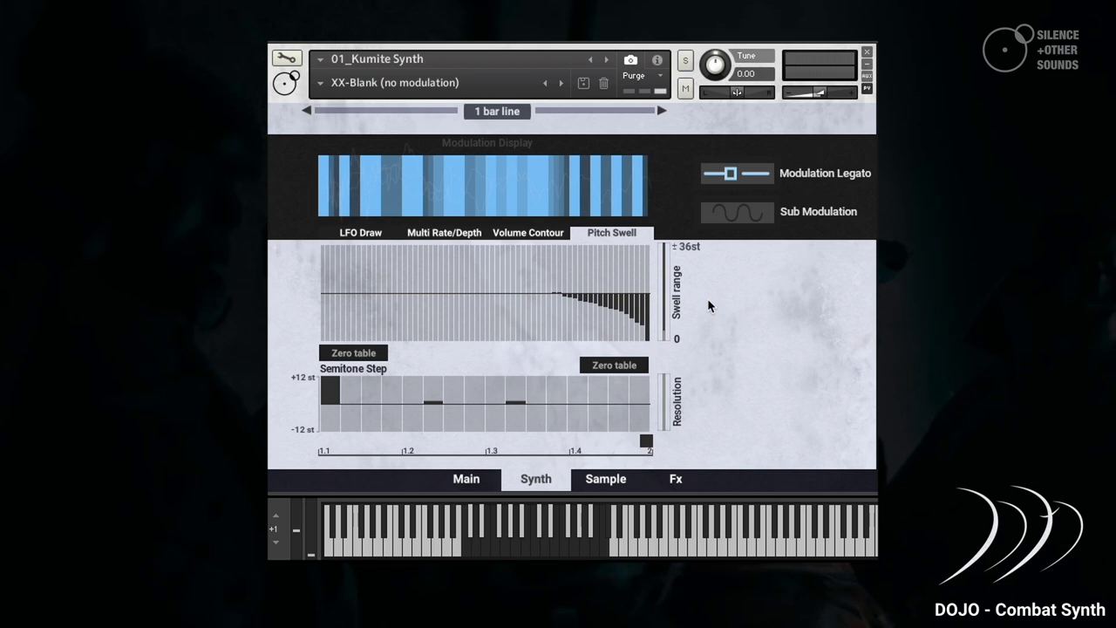
# Open Multi Rate/Depth, try a different time-division step count, and nudge Modulation Legato up
pyautogui.click(459, 233)
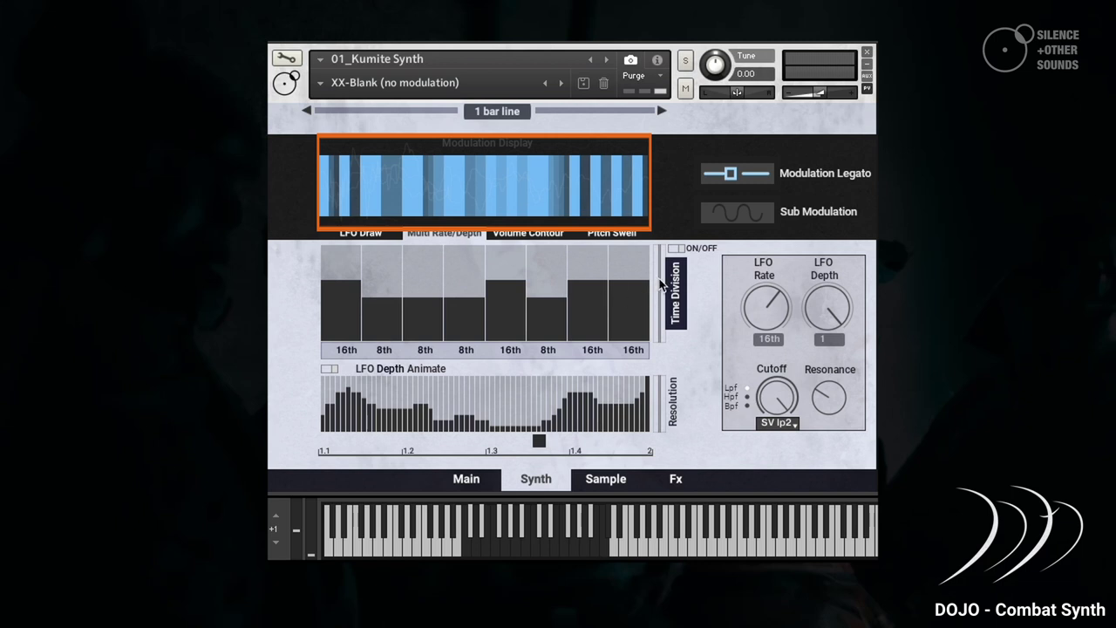
pyautogui.moveTo(661, 288); pyautogui.dragTo(666, 418)
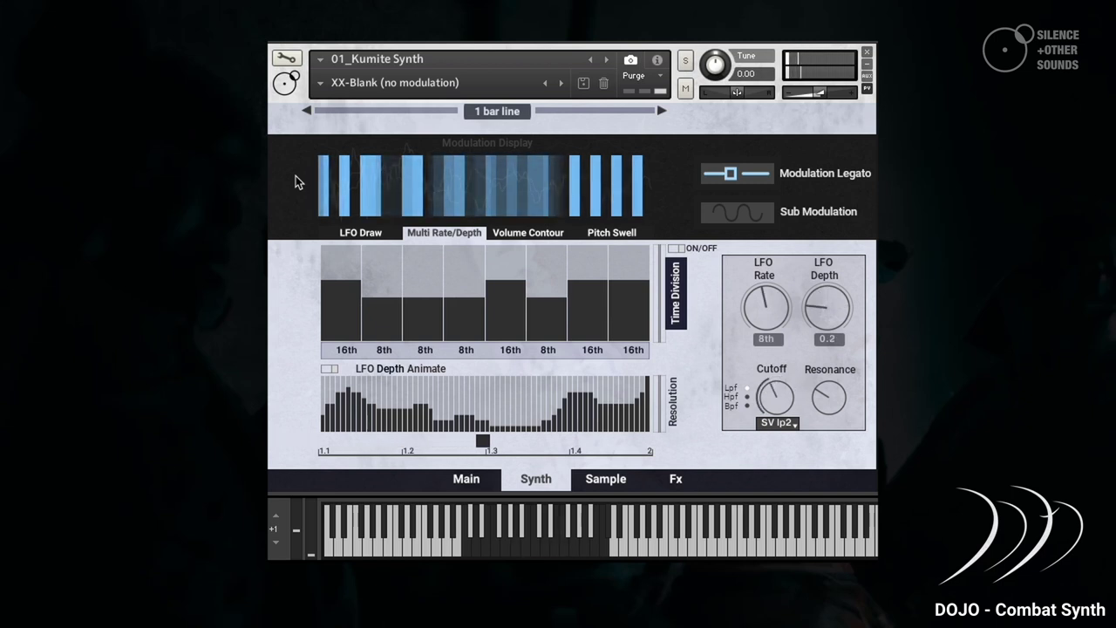
pyautogui.click(755, 176)
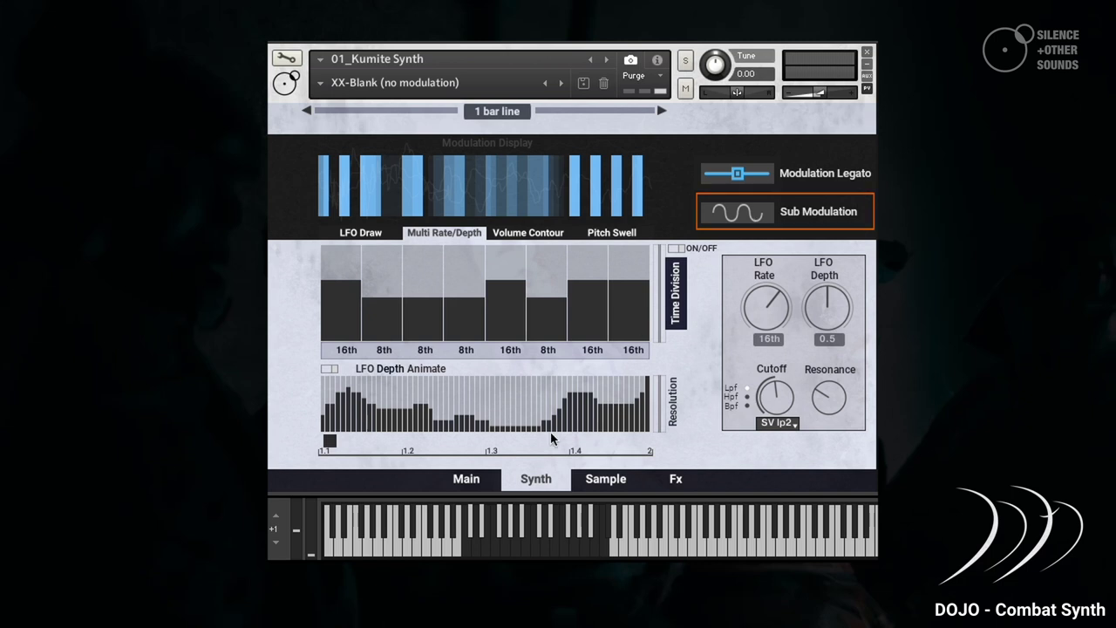
# Return to the synth modulation page via Main and set the cycle length to 2 bar line
pyautogui.click(478, 480)
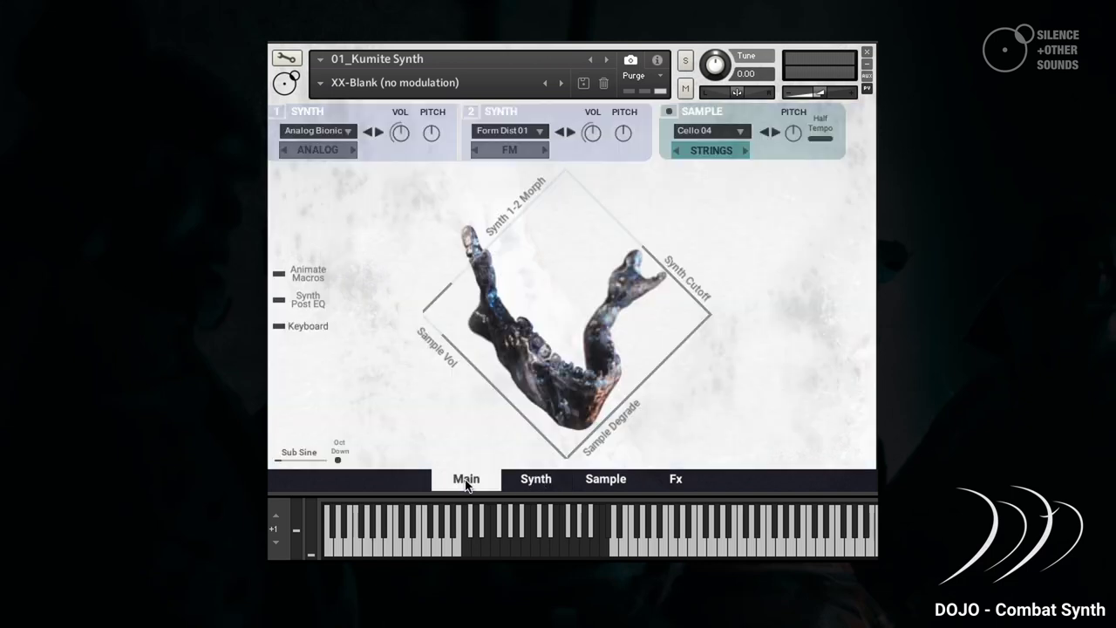
pyautogui.click(535, 478)
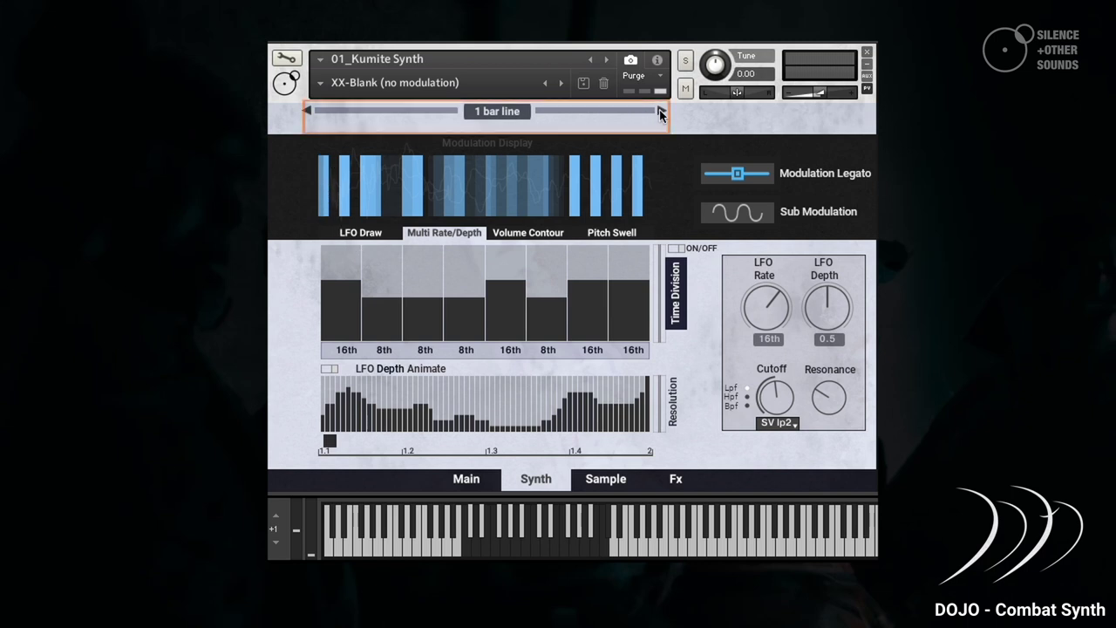
pyautogui.click(306, 113)
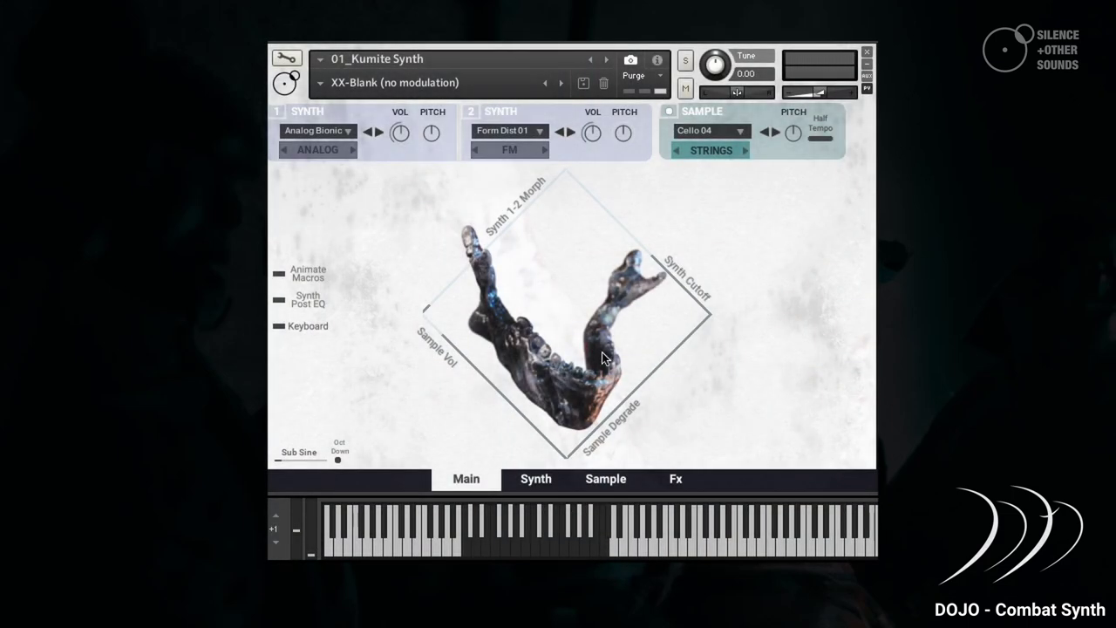
# Inspect the Sample page's Vol Env, Filter and Degrade sections, then return to Main
pyautogui.click(594, 487)
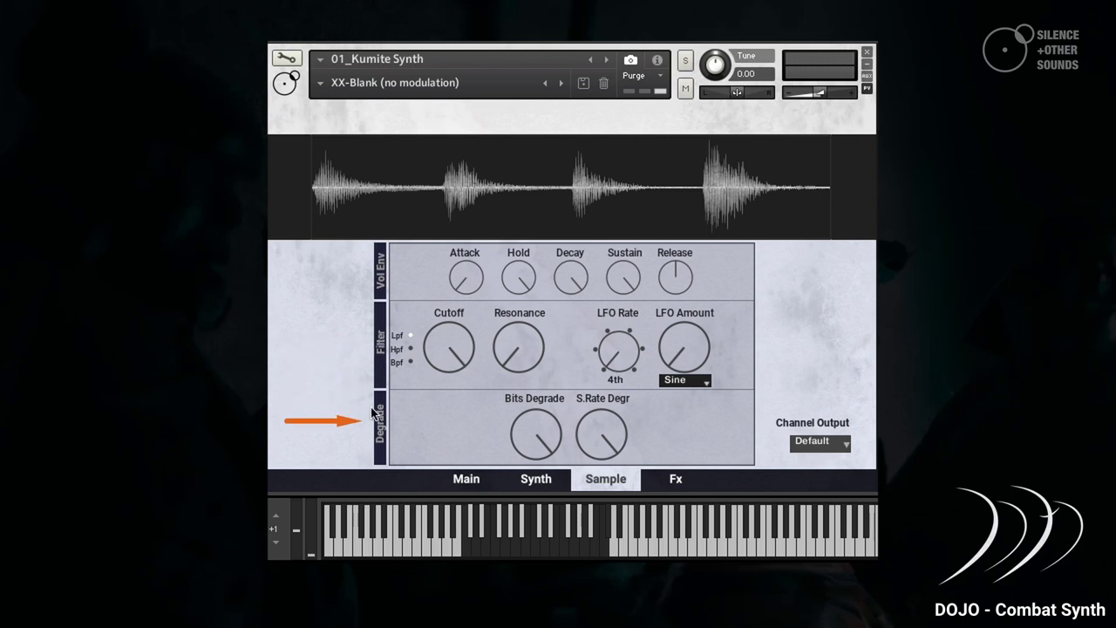
pyautogui.click(475, 484)
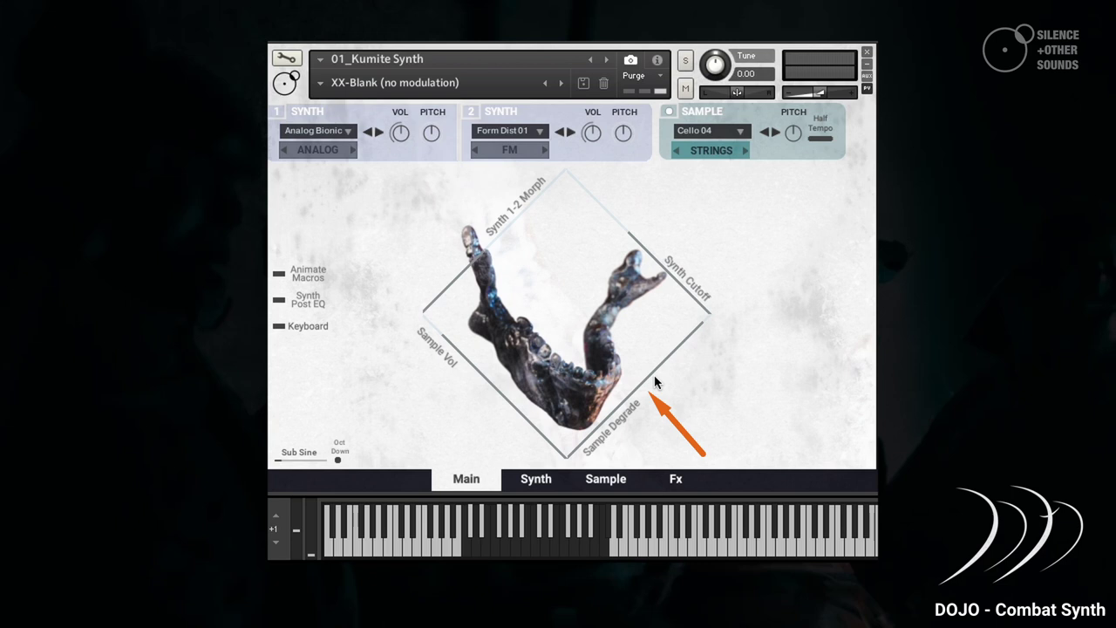
# Adjust the Sample Degrade macro and draw a wavy animation curve across its lane
pyautogui.moveTo(681, 353); pyautogui.dragTo(669, 365)
pyautogui.click(309, 273)
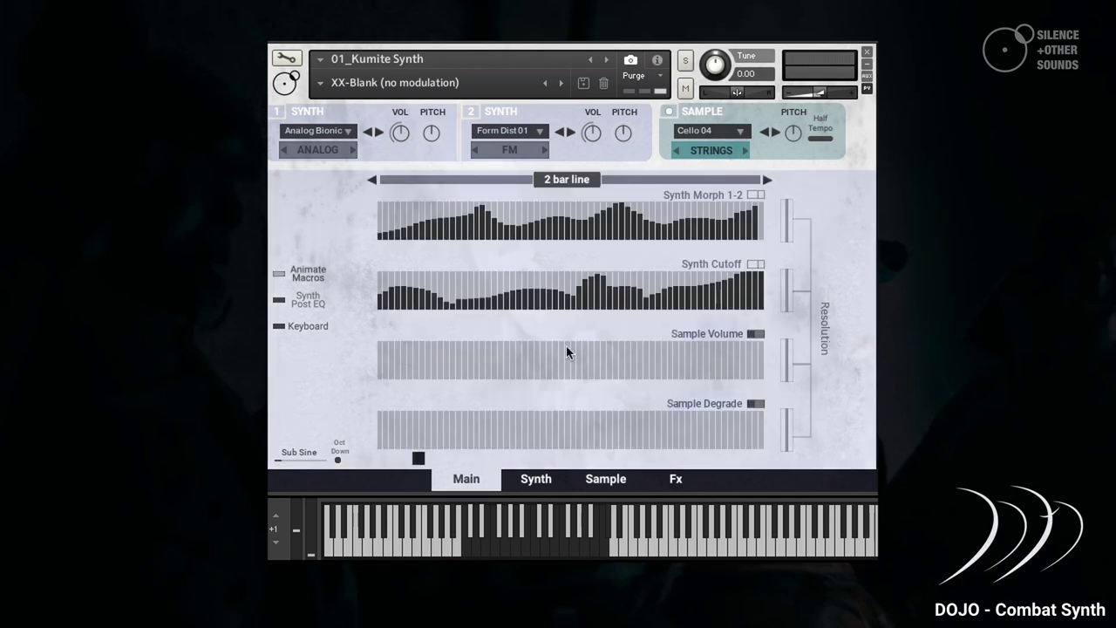
pyautogui.click(758, 404)
pyautogui.moveTo(387, 444)
pyautogui.mouseDown()
pyautogui.moveTo(443, 412)
pyautogui.moveTo(497, 442)
pyautogui.moveTo(645, 425)
pyautogui.moveTo(708, 433)
pyautogui.moveTo(766, 411)
pyautogui.mouseUp()
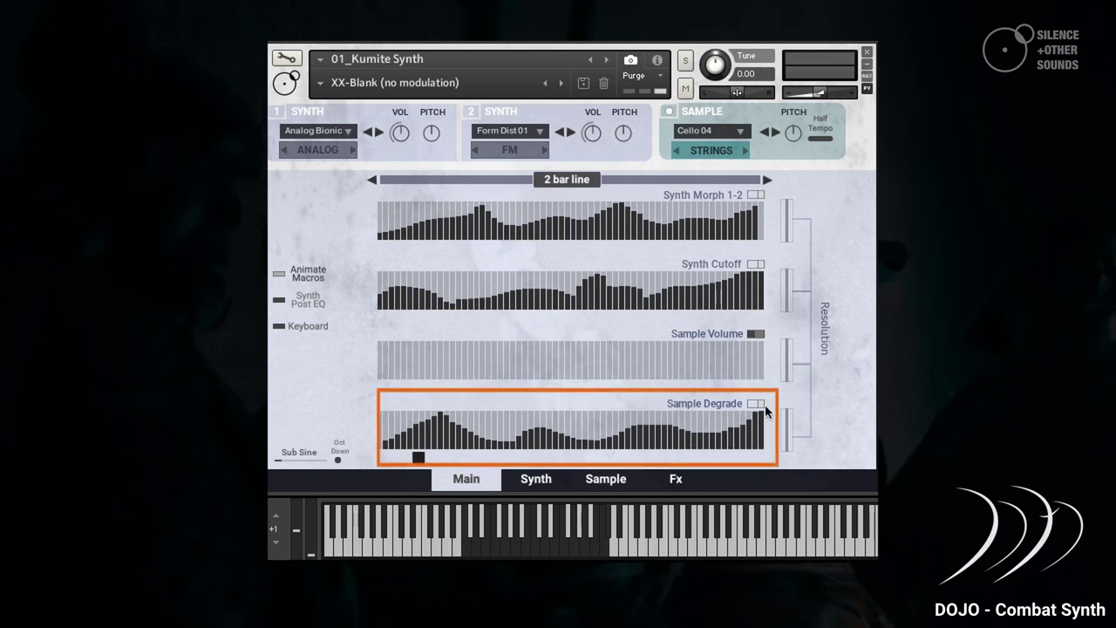
pyautogui.click(305, 275)
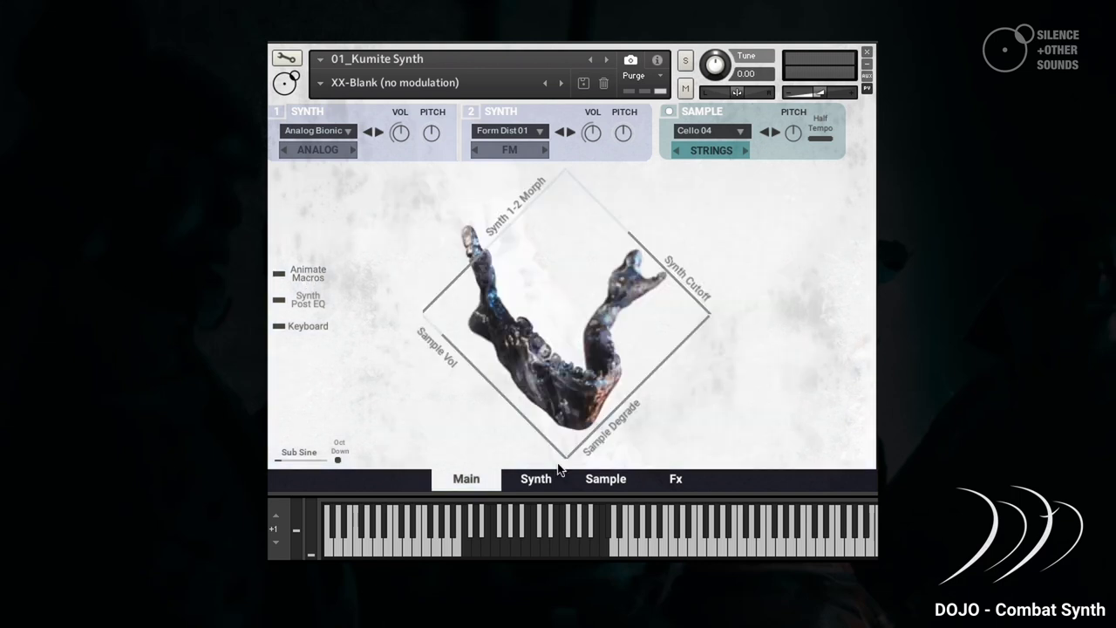
# On the Sample page, check Channel Output choices 3-4, 5-6, 7-8, leaving it on Default
pyautogui.click(610, 479)
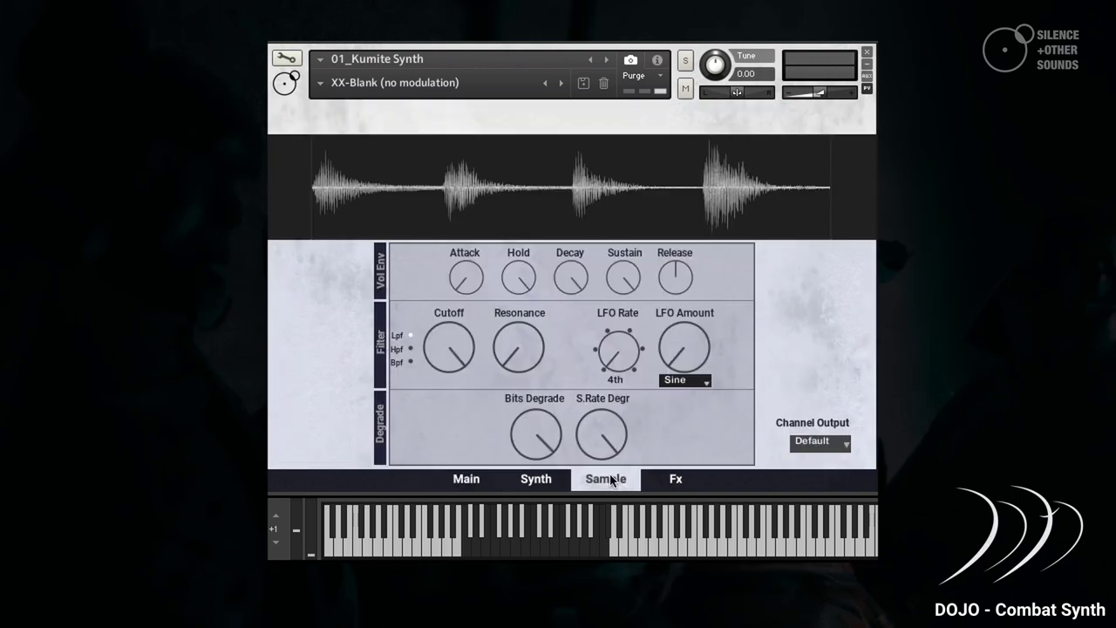
pyautogui.click(825, 441)
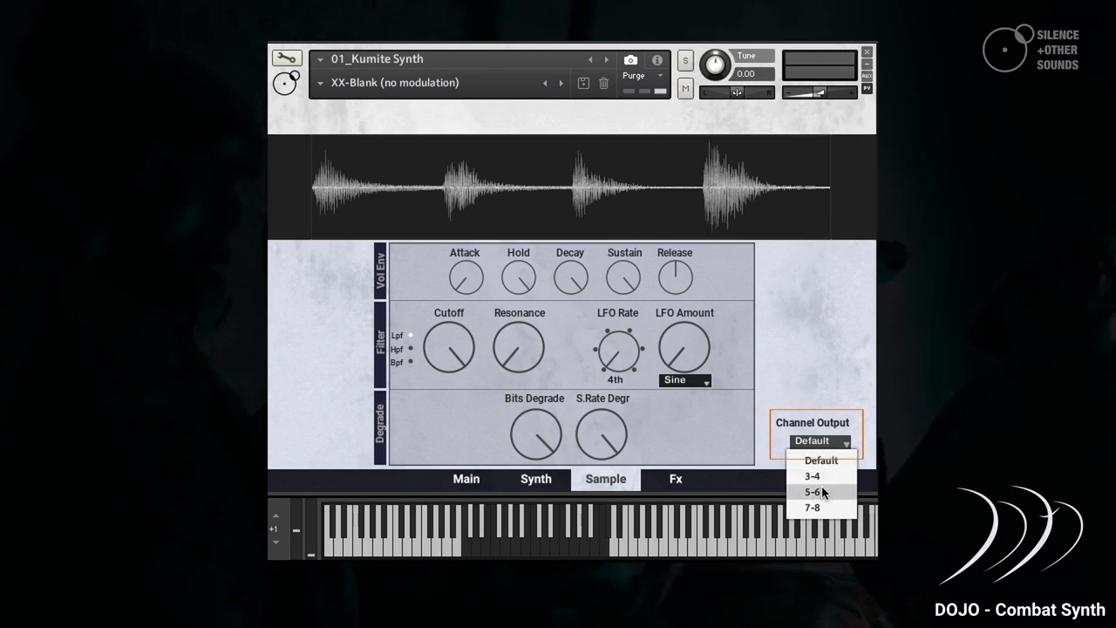
pyautogui.click(823, 395)
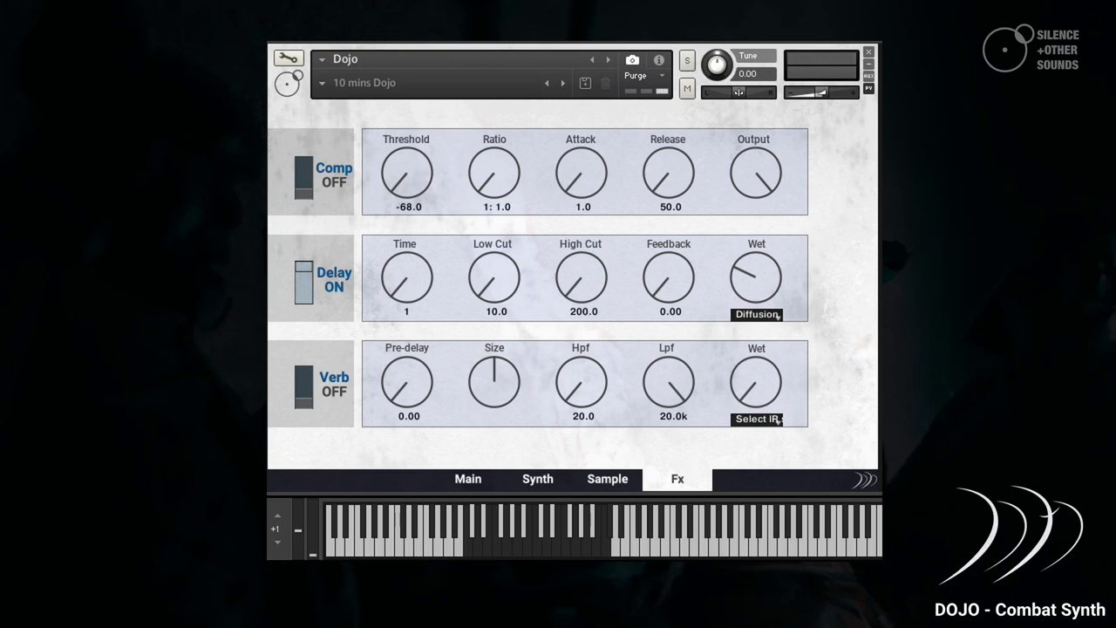
# Toggle the compressor on and off and check the delay types, keeping Diffusion
pyautogui.click(305, 179)
pyautogui.click(307, 180)
pyautogui.click(748, 315)
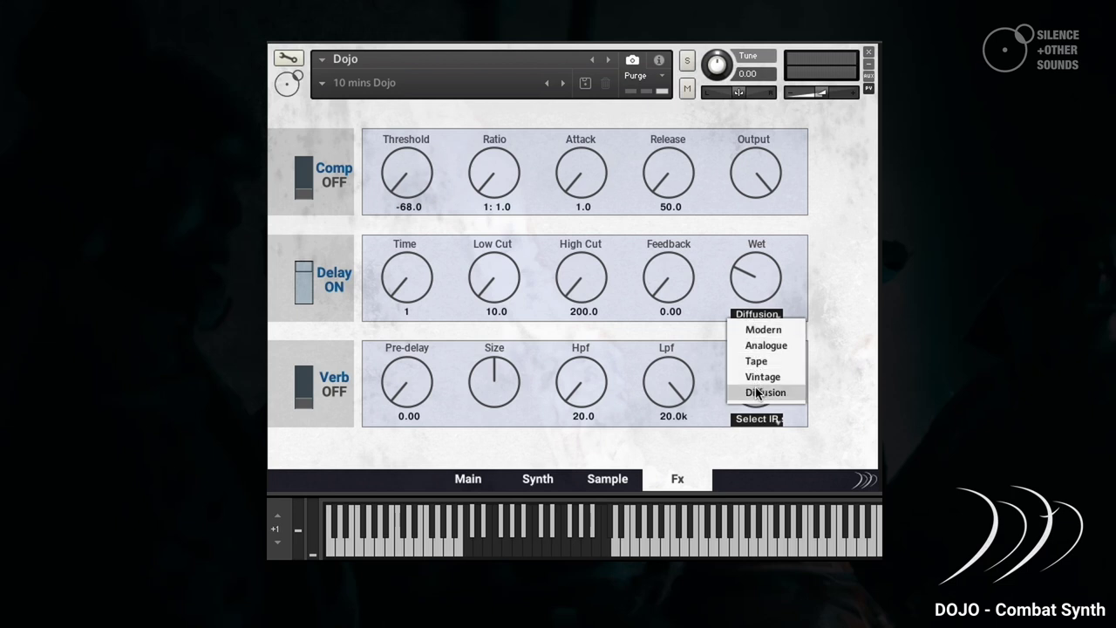
pyautogui.click(787, 291)
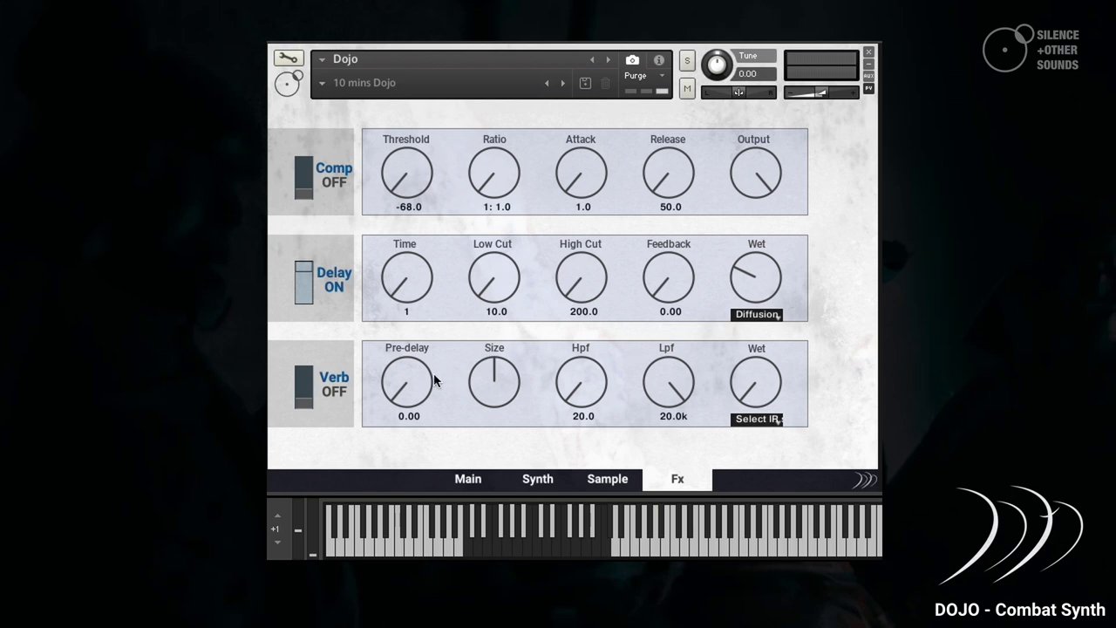
# Toggle the reverb on and off and show its Select IR impulse-response list
pyautogui.click(311, 390)
pyautogui.click(311, 390)
pyautogui.click(757, 419)
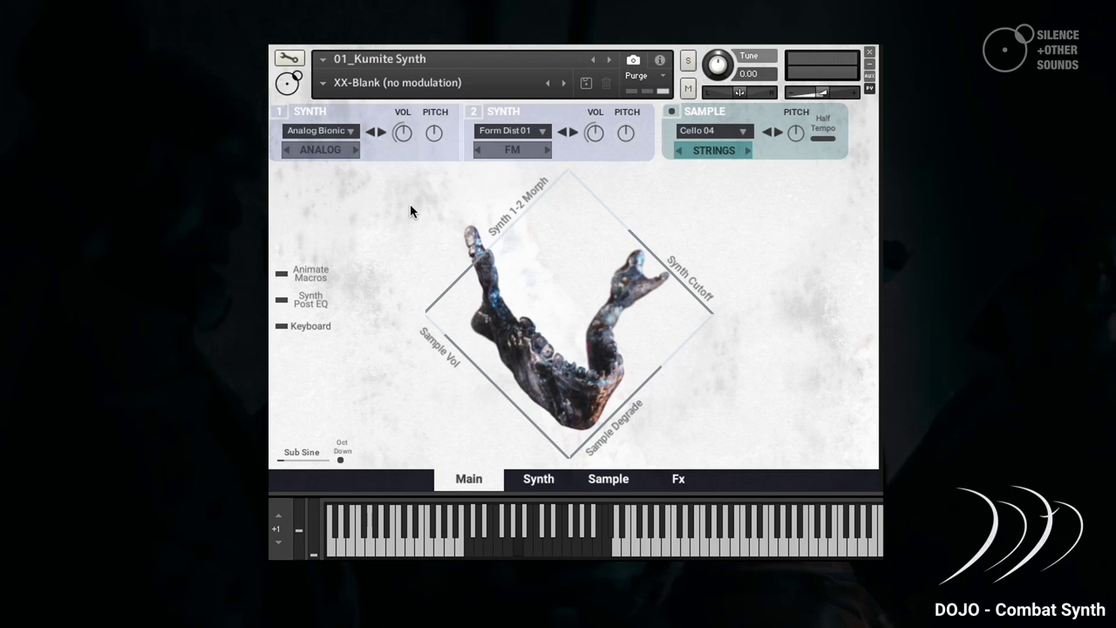
# Set layers to Analog Dist 03, Form Dist 04 and IMPACTS Cine Impacts; redraw Morph/Cutoff lanes
pyautogui.click(381, 133)
pyautogui.click(575, 132)
pyautogui.click(681, 150)
pyautogui.click(747, 151)
pyautogui.click(747, 151)
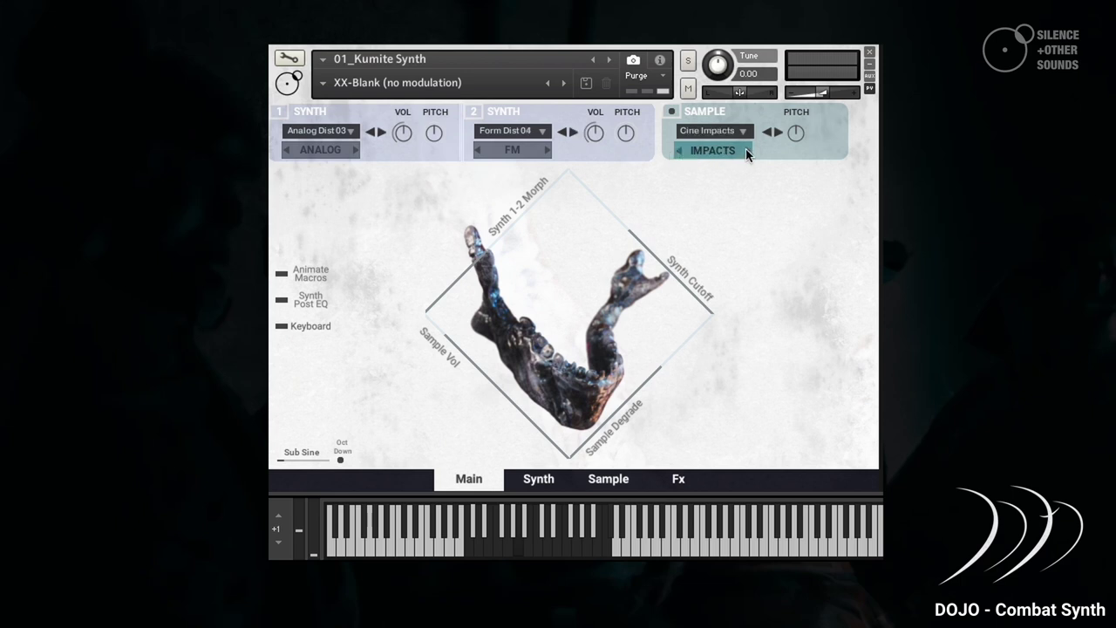
pyautogui.click(311, 276)
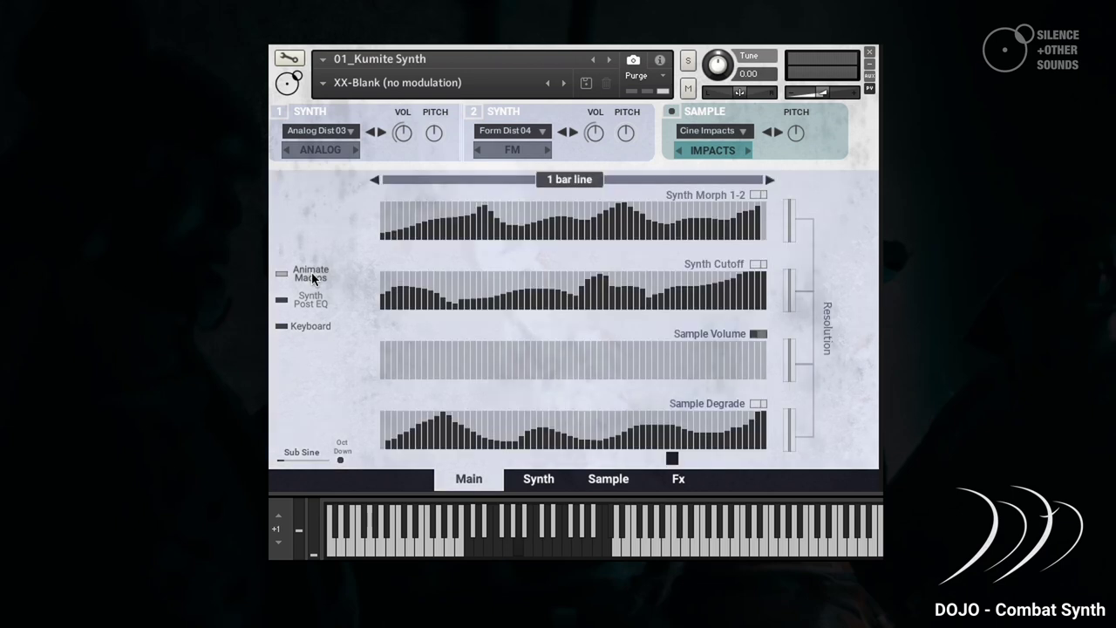
pyautogui.moveTo(586, 228)
pyautogui.mouseDown()
pyautogui.moveTo(565, 297)
pyautogui.moveTo(545, 312)
pyautogui.moveTo(525, 292)
pyautogui.moveTo(513, 313)
pyautogui.moveTo(485, 302)
pyautogui.mouseUp()
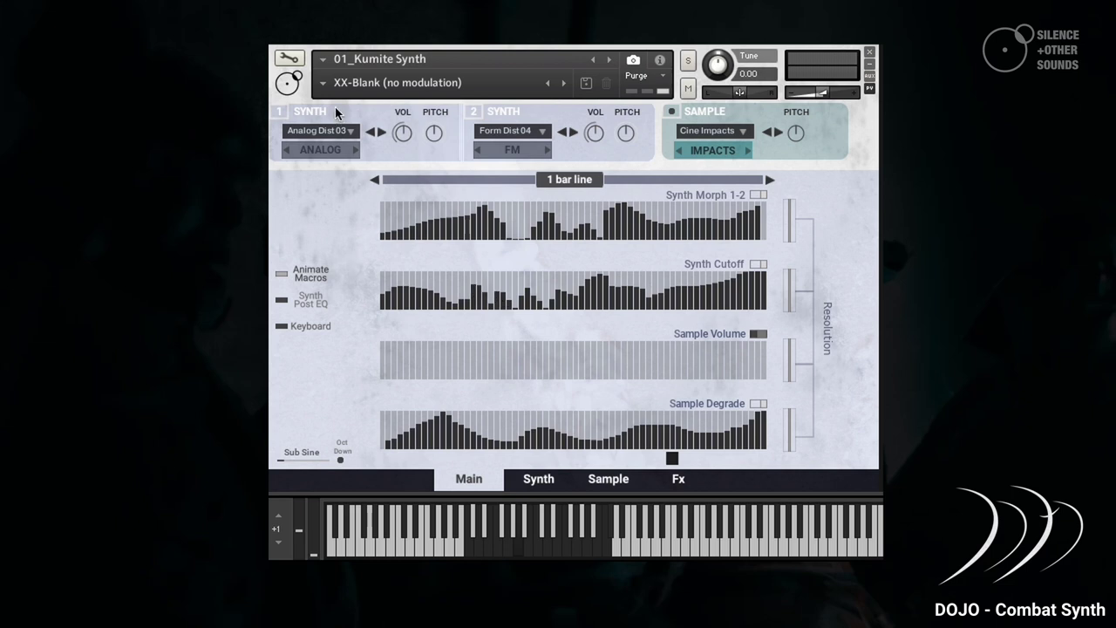
# Browse the preset categories past 01-Synth Cues and 02-Underscore to 03-Cello Cues
pyautogui.click(323, 84)
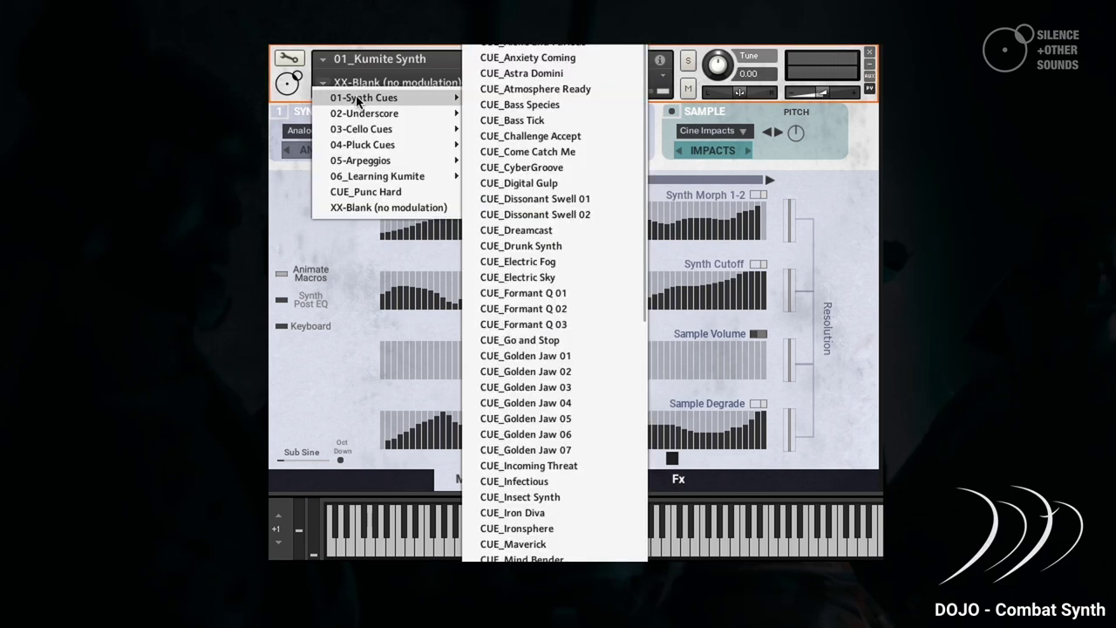
pyautogui.moveTo(388, 131)
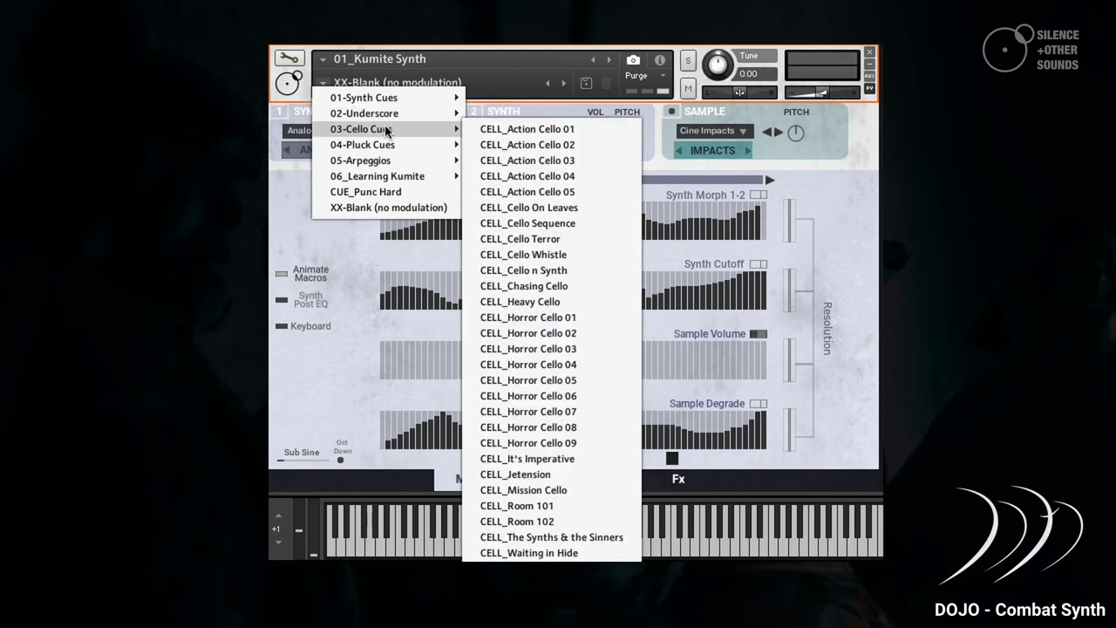